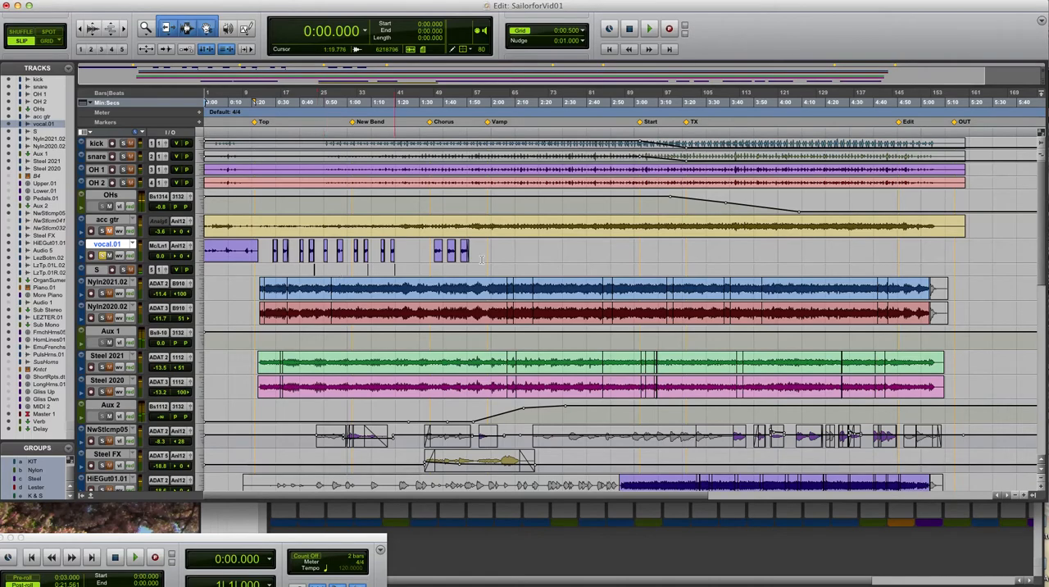
Play the soloed vocal.01 track from the session start and again from the phrase at 0:28.628
{"action": "scroll", "coordinate": [1042, 238], "scroll_direction": "down", "scroll_amount": 10}
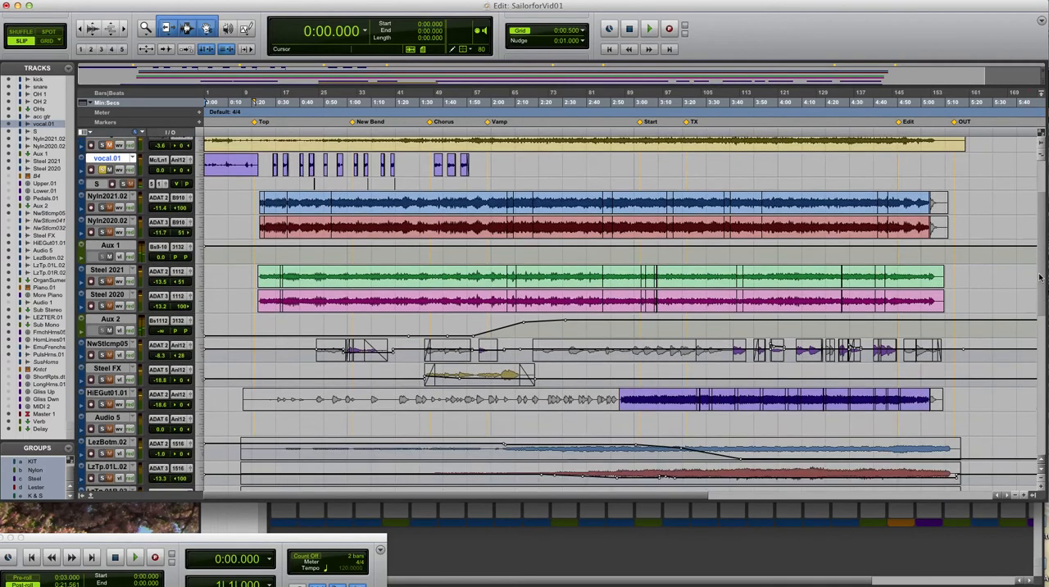
{"action": "scroll", "coordinate": [1032, 345], "scroll_direction": "down", "scroll_amount": 7}
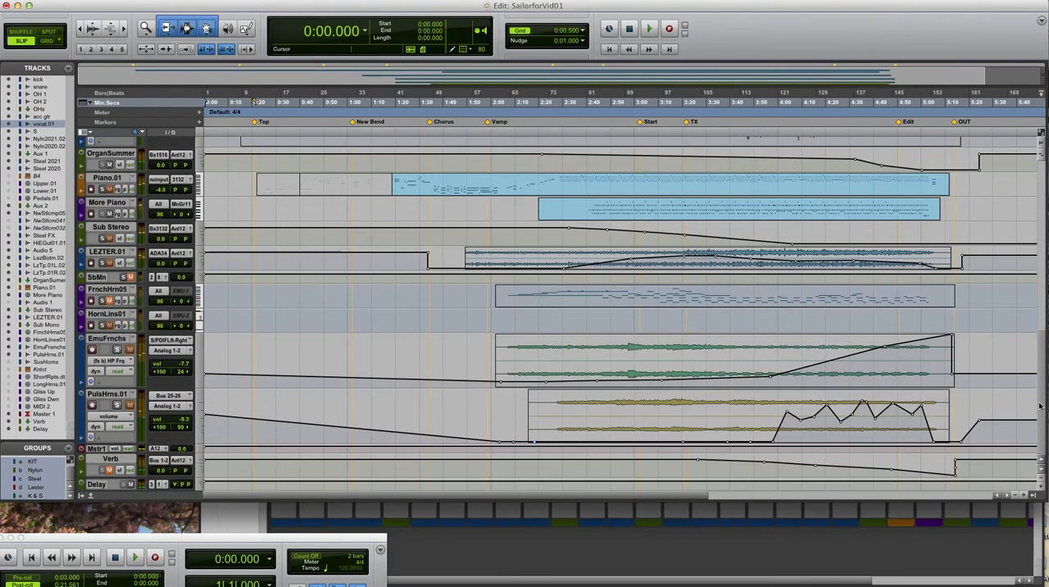
{"action": "left_click_drag", "start_coordinate": [1039, 407], "coordinate": [1040, 219]}
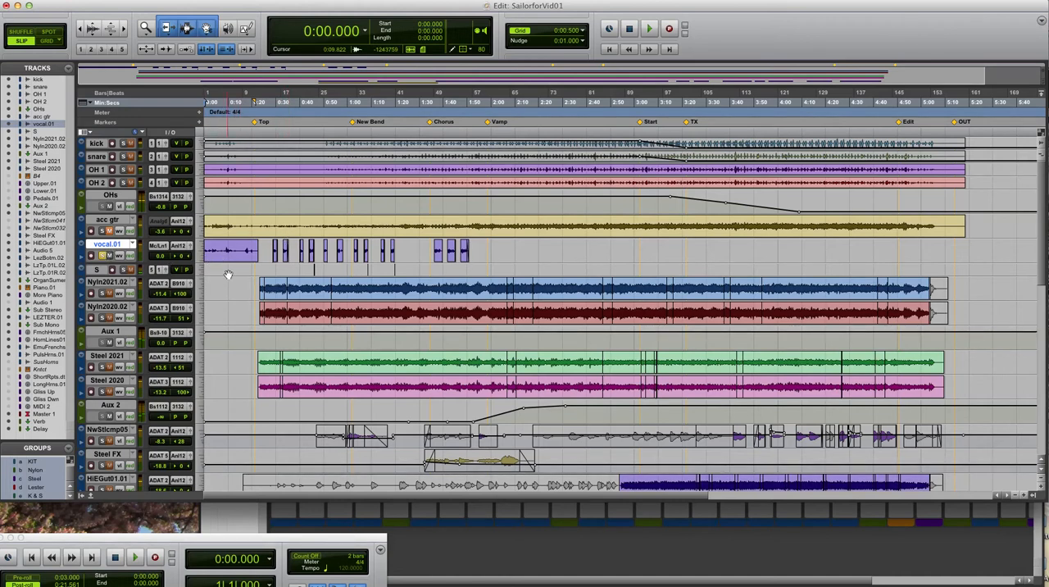
{"action": "key", "text": "space"}
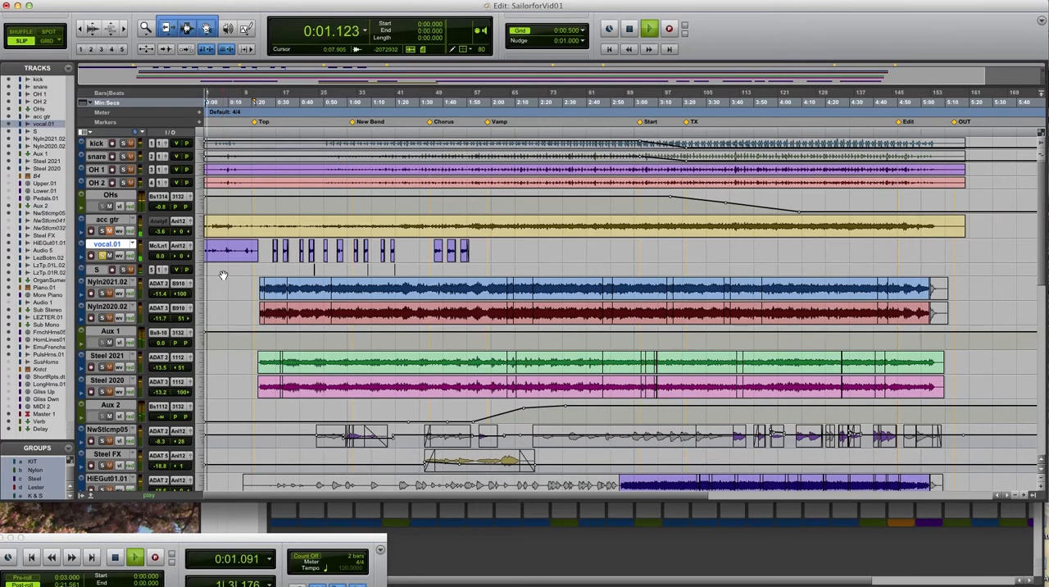
{"action": "key", "text": "super+bracketright"}
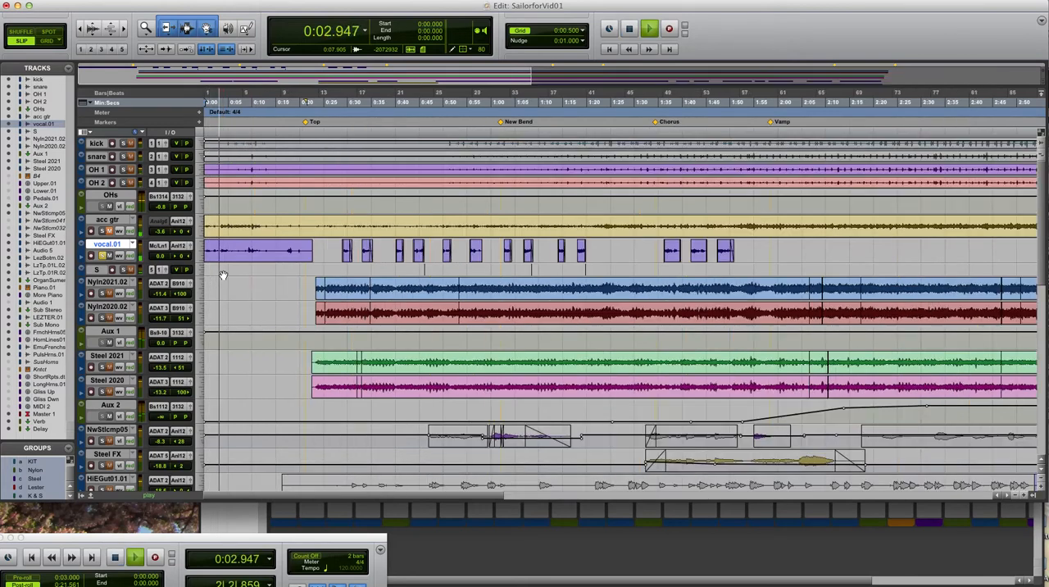
{"action": "key", "text": "super+bracketright"}
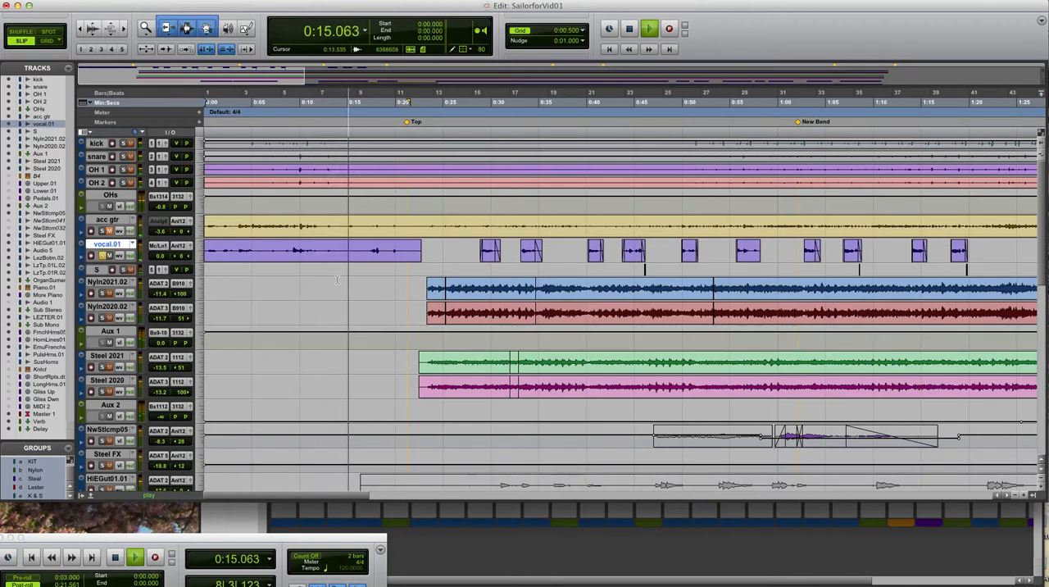
{"action": "key", "text": "Return"}
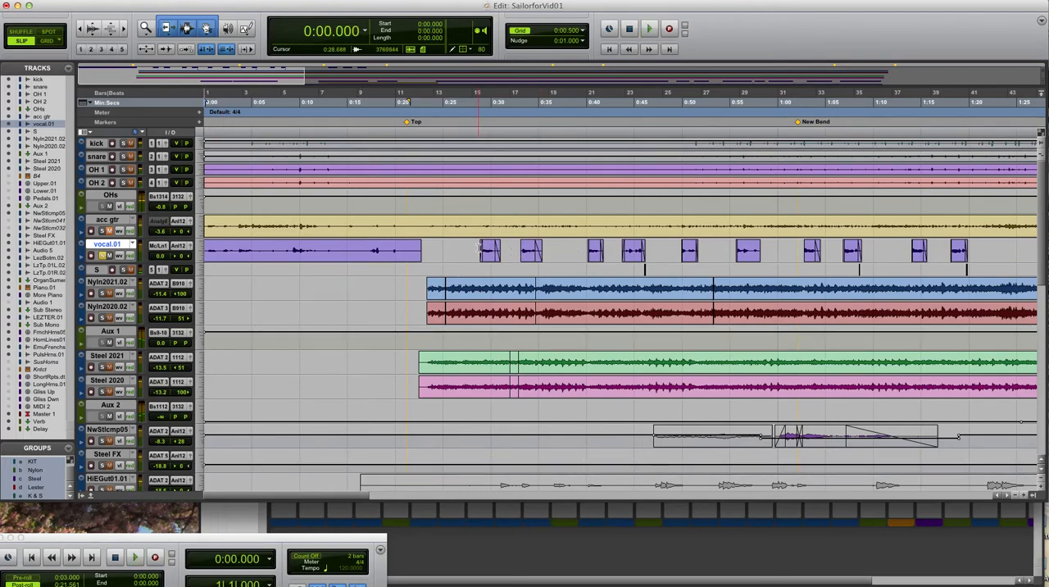
{"action": "key", "text": "space"}
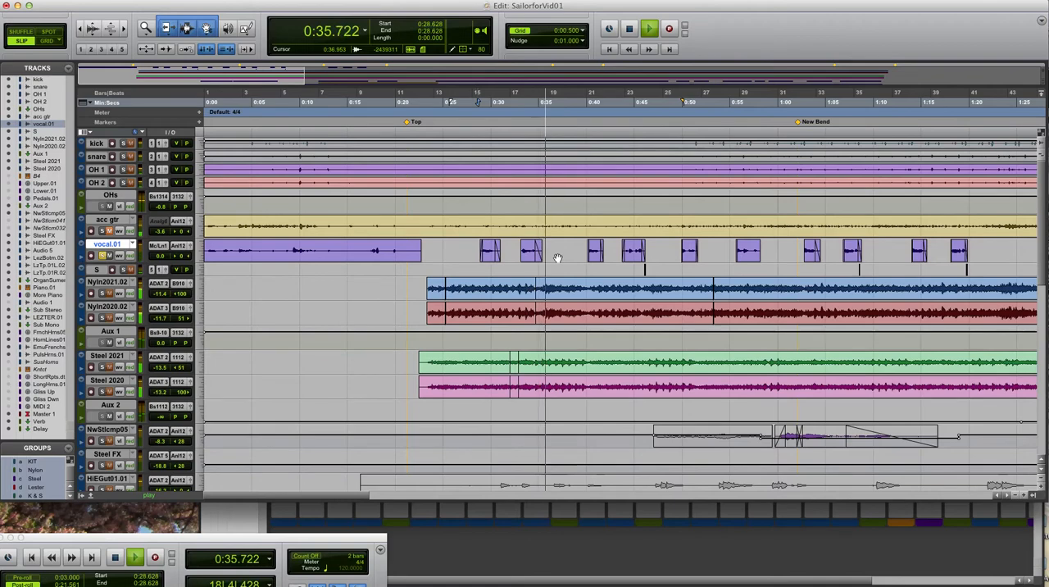
{"action": "key", "text": "space"}
Examine the SSLChannel plug-in on the vocal.01 channel in the mixer while playing the vocal, and close the plug-in
{"action": "key", "text": "super+equal"}
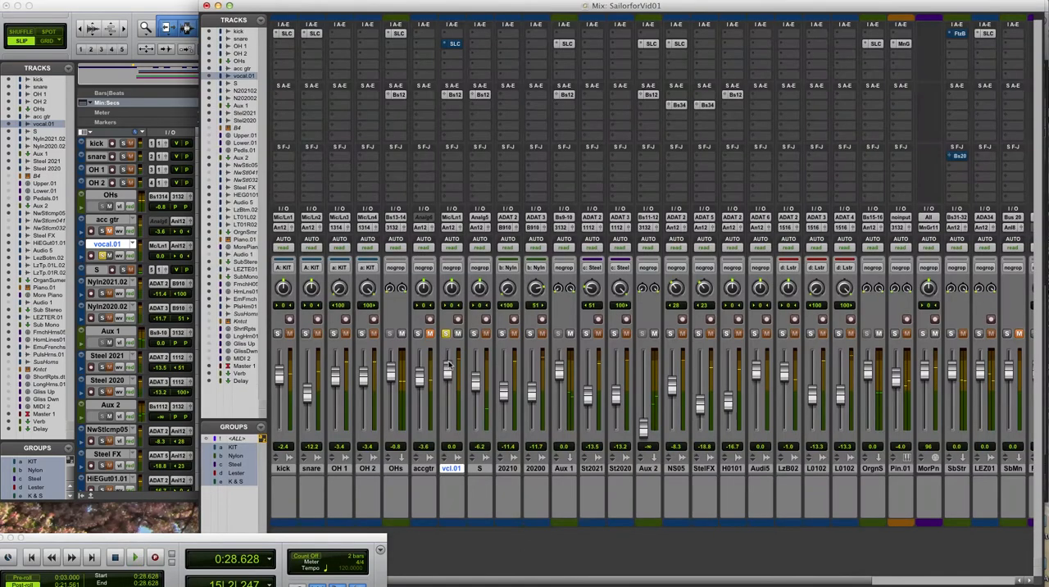
{"action": "left_click", "coordinate": [453, 44]}
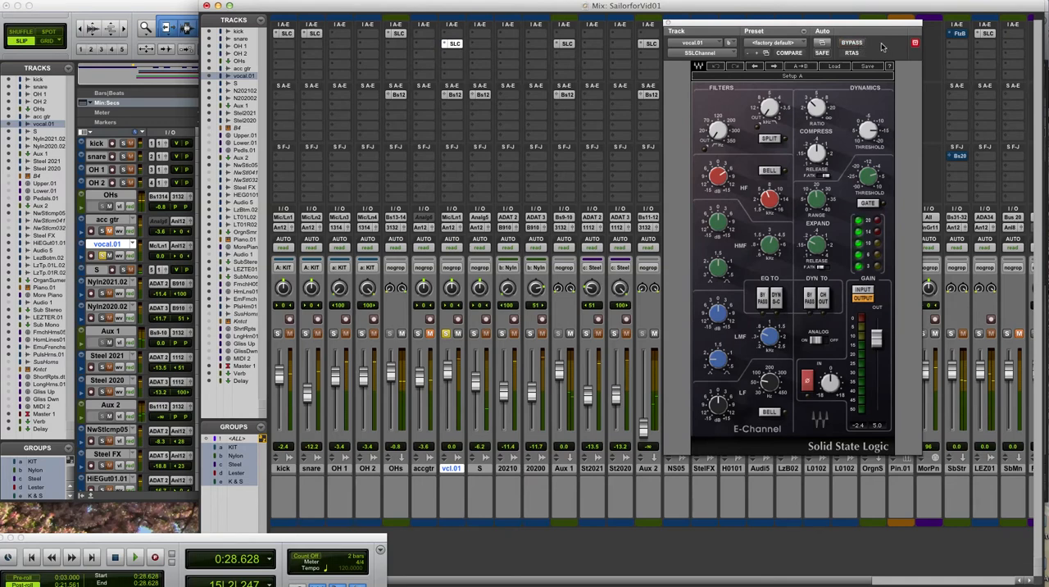
{"action": "key", "text": "space"}
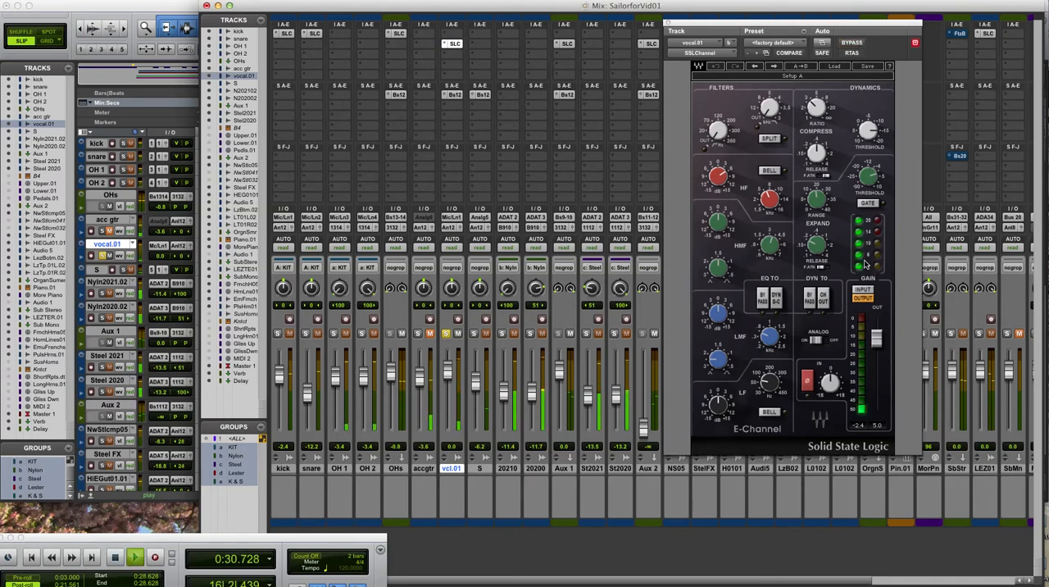
{"action": "left_click", "coordinate": [179, 8]}
{"action": "key", "text": "space"}
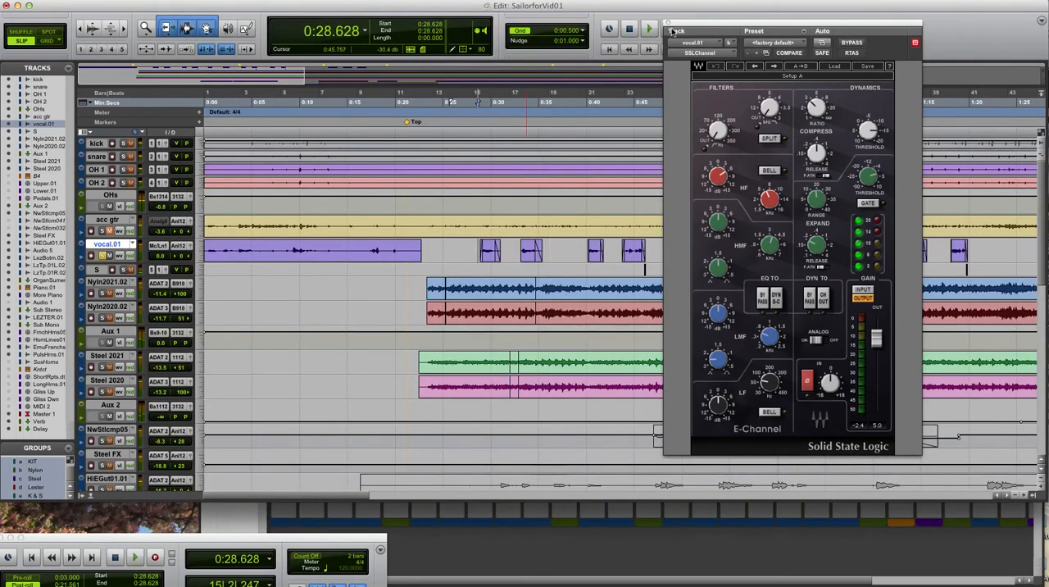
{"action": "left_click", "coordinate": [668, 24]}
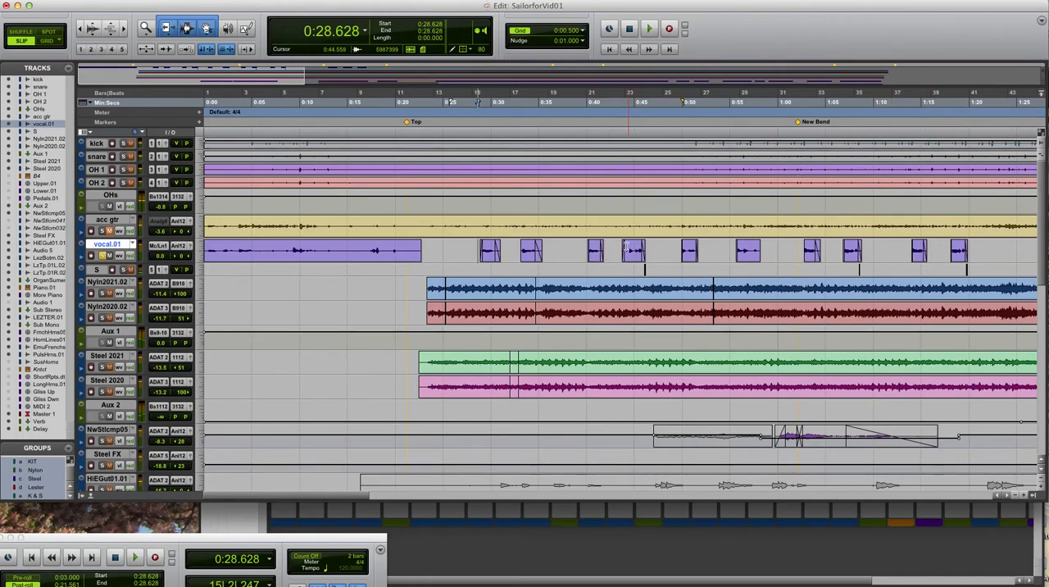
Audition the vocal.01 phrases starting near 0:43, 1:06.660 and 1:17.918
{"action": "key", "text": "space"}
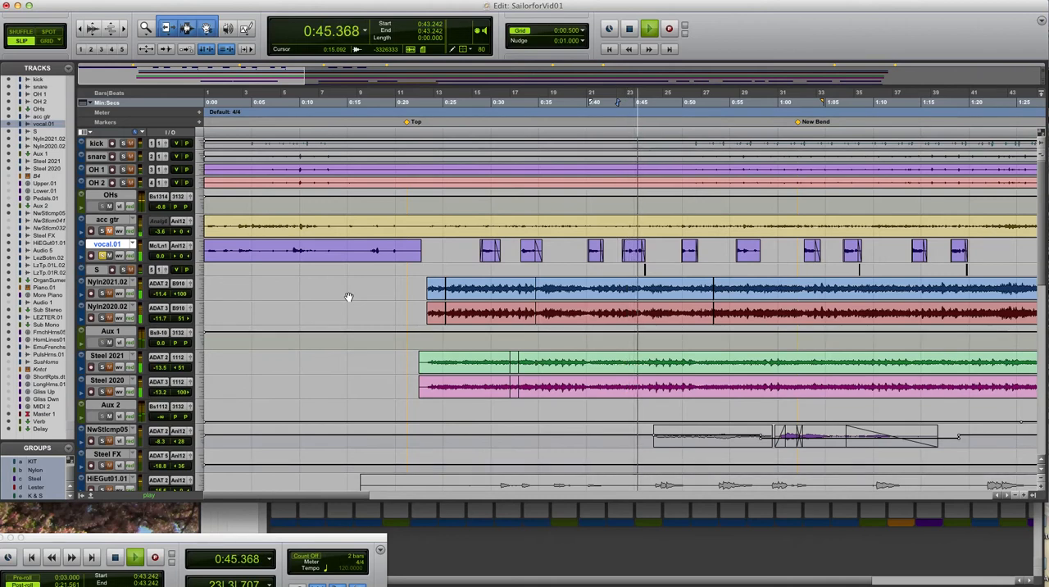
{"action": "key", "text": "space"}
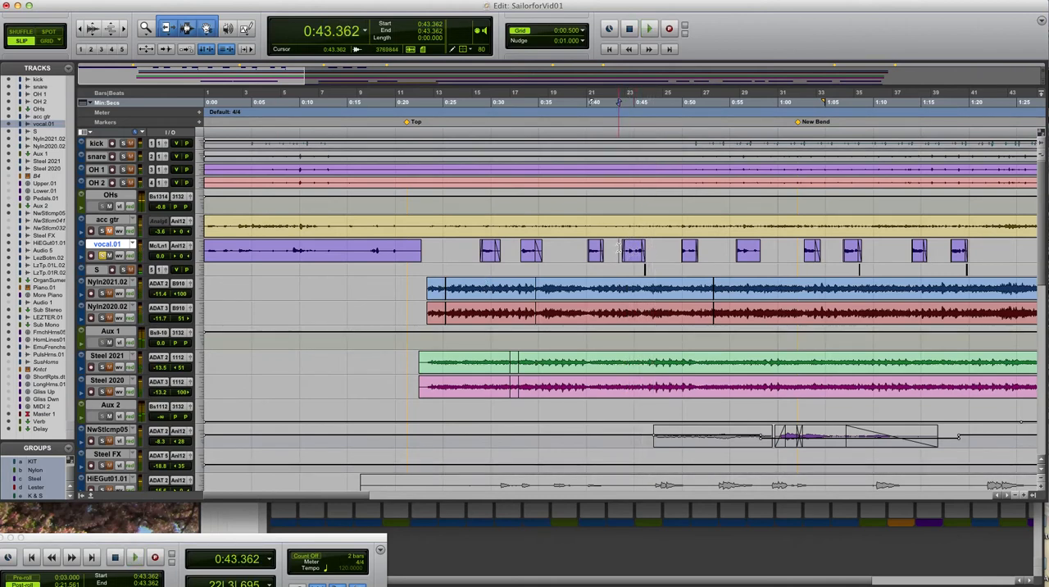
{"action": "key", "text": "space"}
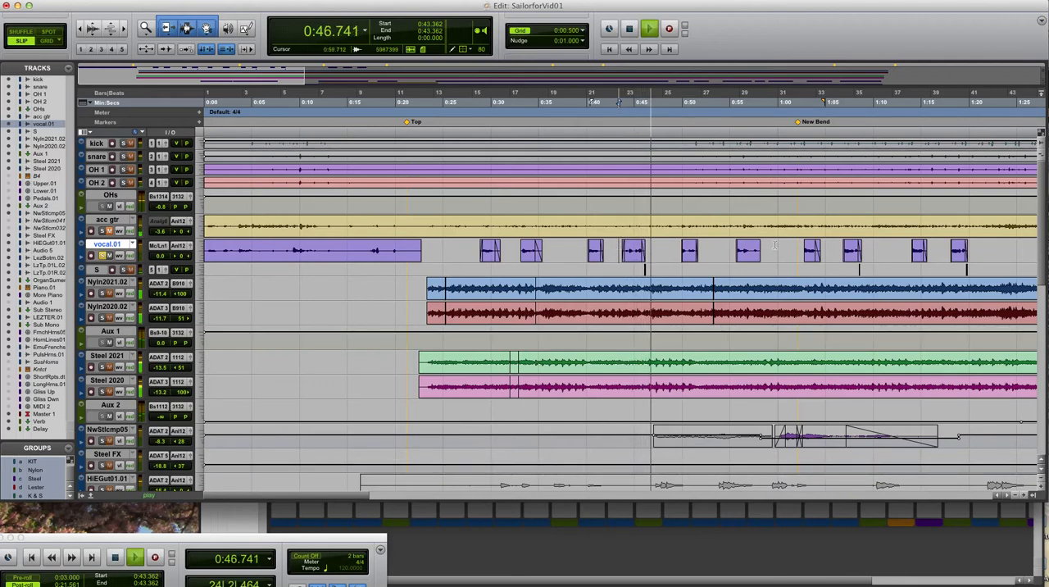
{"action": "key", "text": "space"}
{"action": "left_click", "coordinate": [818, 261]}
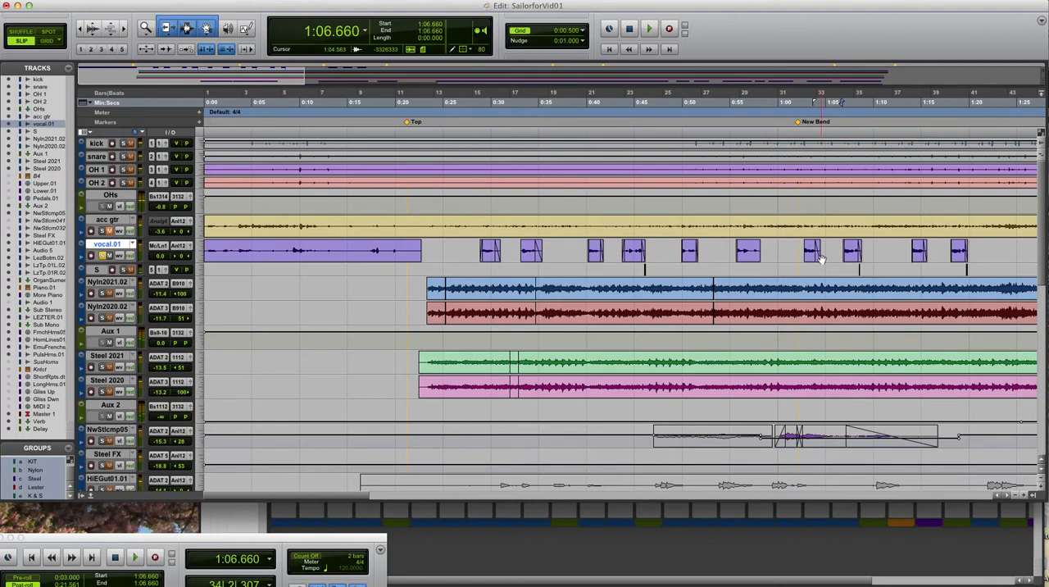
{"action": "key", "text": "space"}
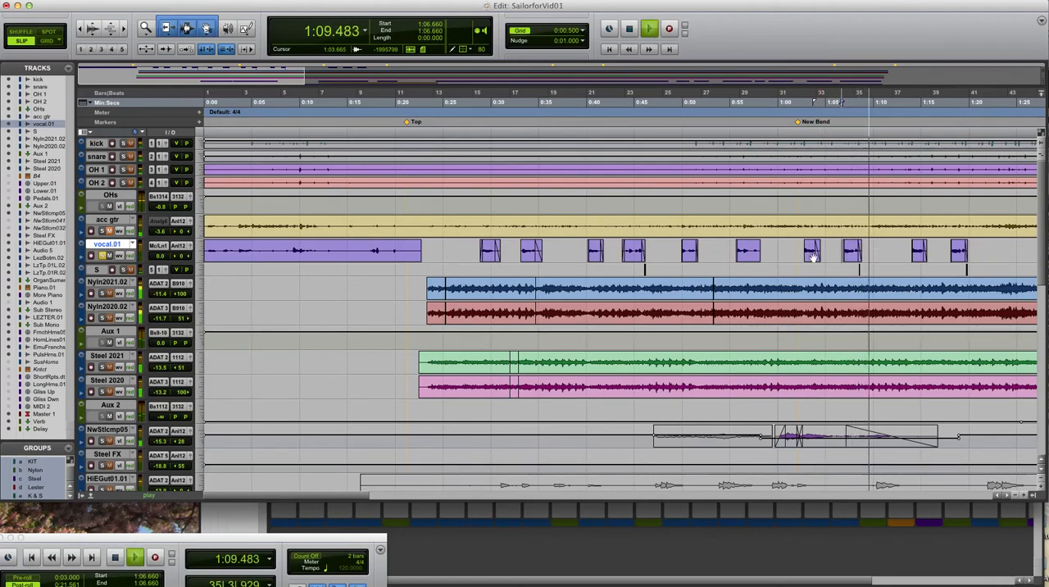
{"action": "key", "text": "space"}
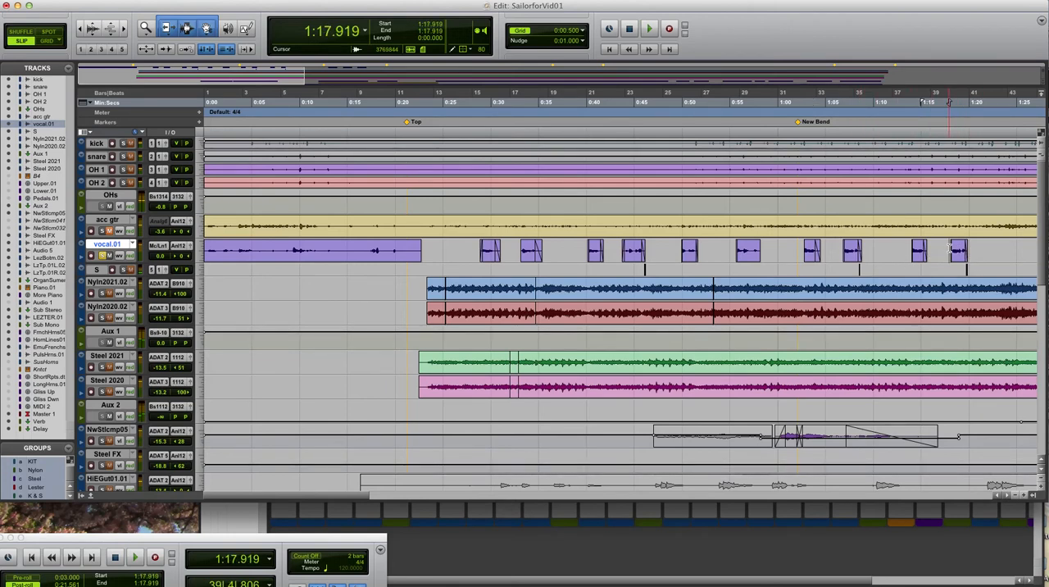
{"action": "key", "text": "space"}
Examine the short S track clip near 0:46 up close and play into it from 0:44.353
{"action": "left_click", "coordinate": [640, 270]}
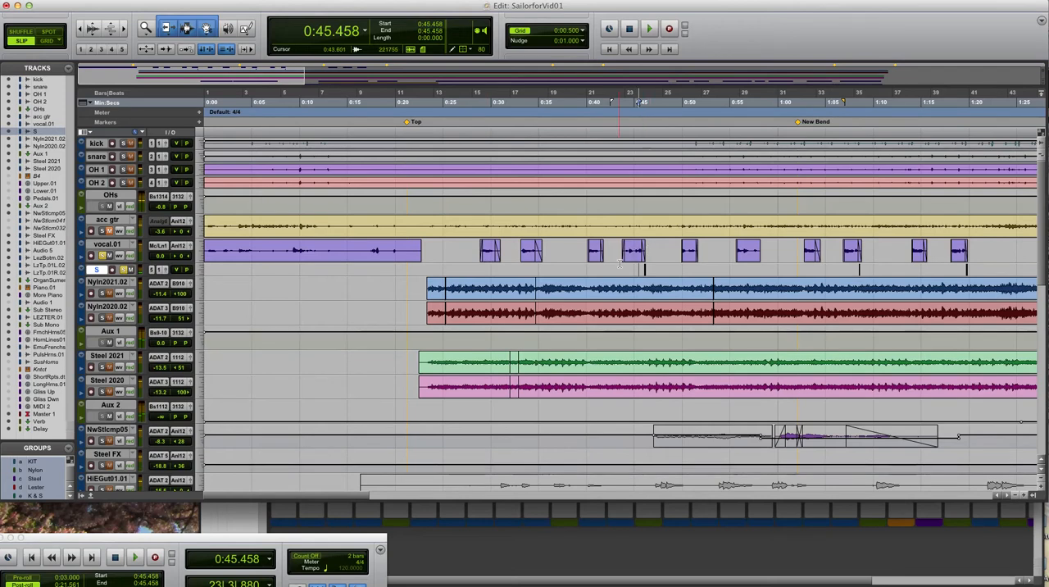
{"action": "left_click", "coordinate": [639, 268]}
{"action": "key", "text": "t"}
{"action": "key", "text": "t"}
{"action": "key", "text": "t"}
{"action": "key", "text": "t"}
{"action": "key", "text": "t"}
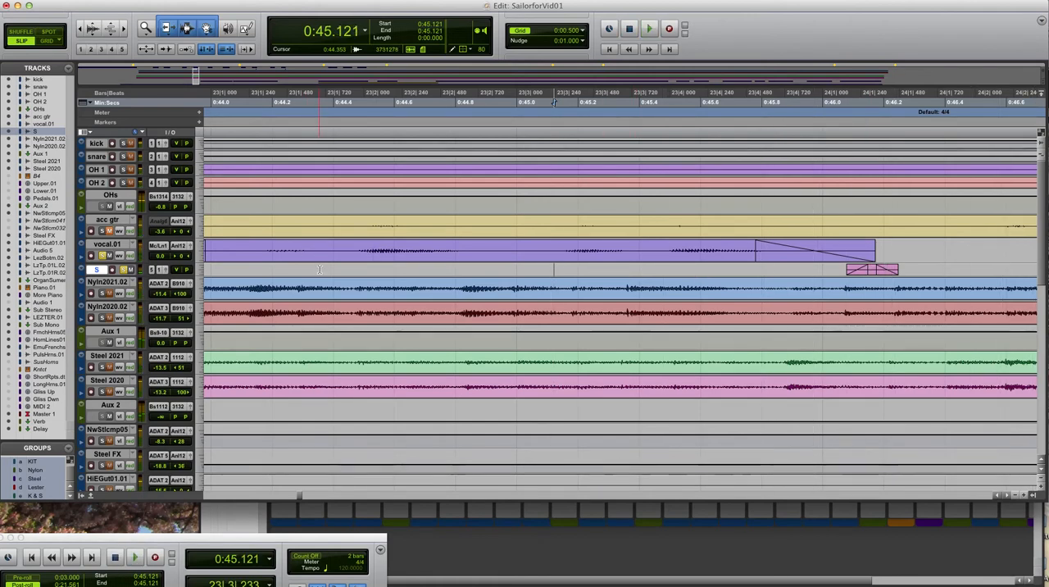
{"action": "key", "text": "space"}
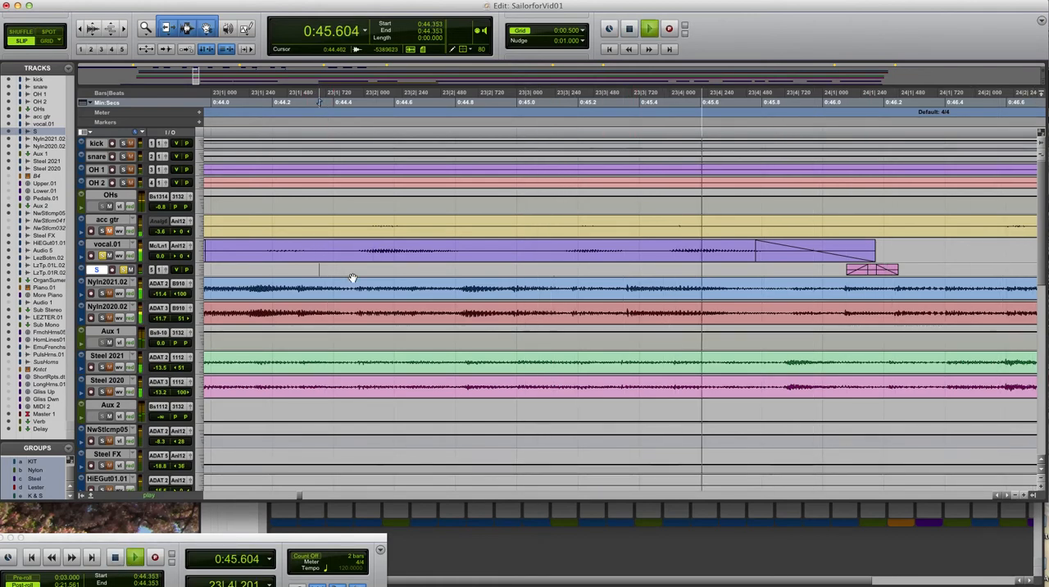
{"action": "key", "text": "space"}
Audition the next short S track clip near 1:08 with the vocal, starting from 1:06.832 and from 1:07.857
{"action": "key", "text": "r"}
{"action": "key", "text": "r"}
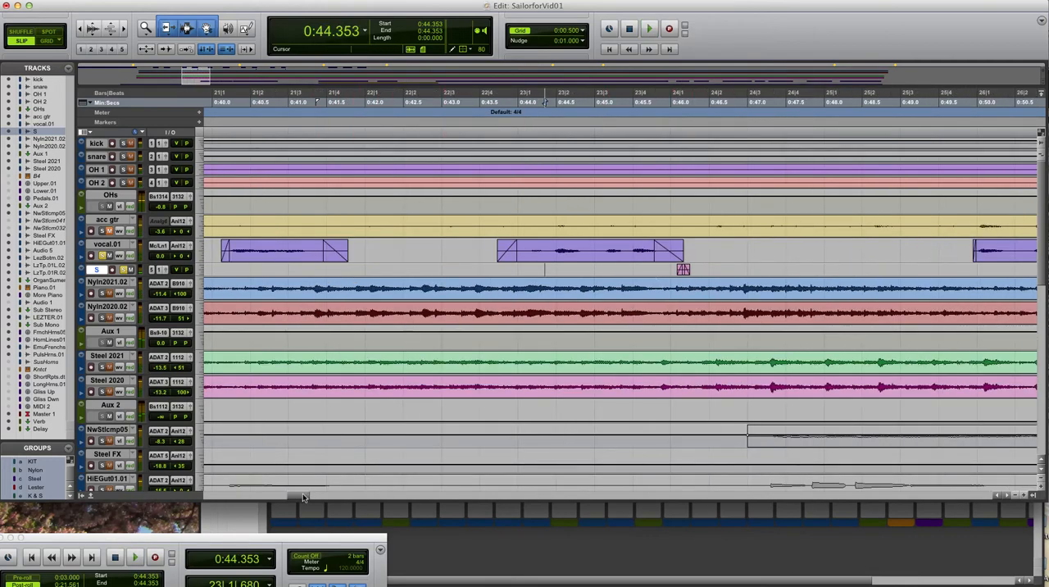
{"action": "left_click_drag", "start_coordinate": [300, 497], "coordinate": [344, 499]}
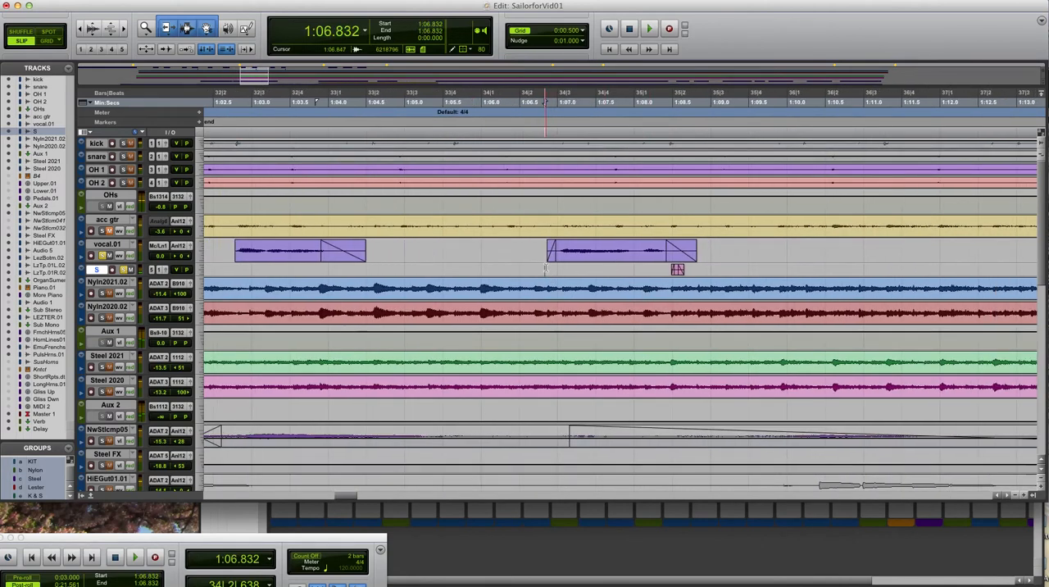
{"action": "key", "text": "space"}
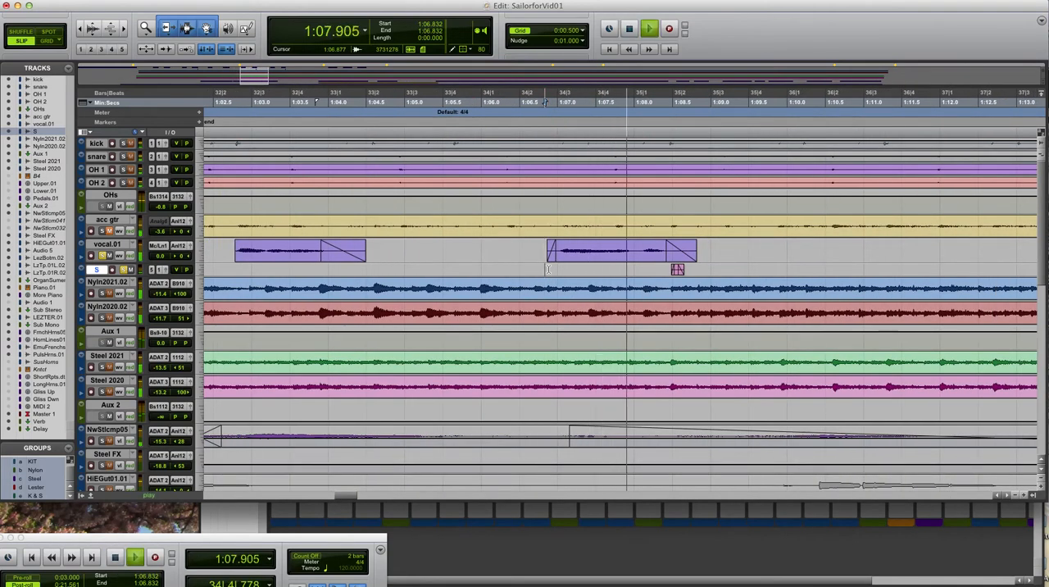
{"action": "key", "text": "space"}
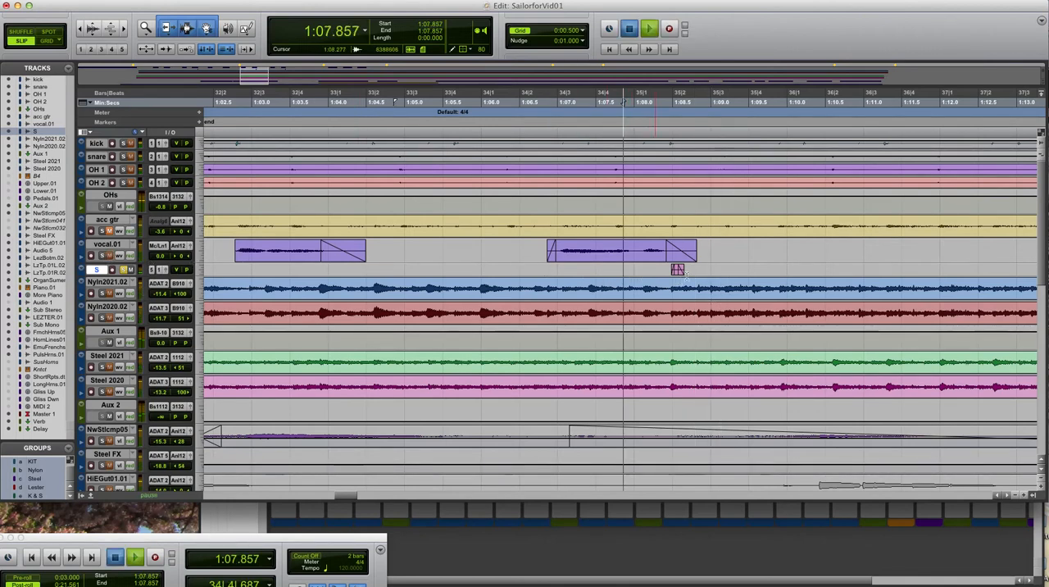
{"action": "key", "text": "space"}
{"action": "key", "text": "space"}
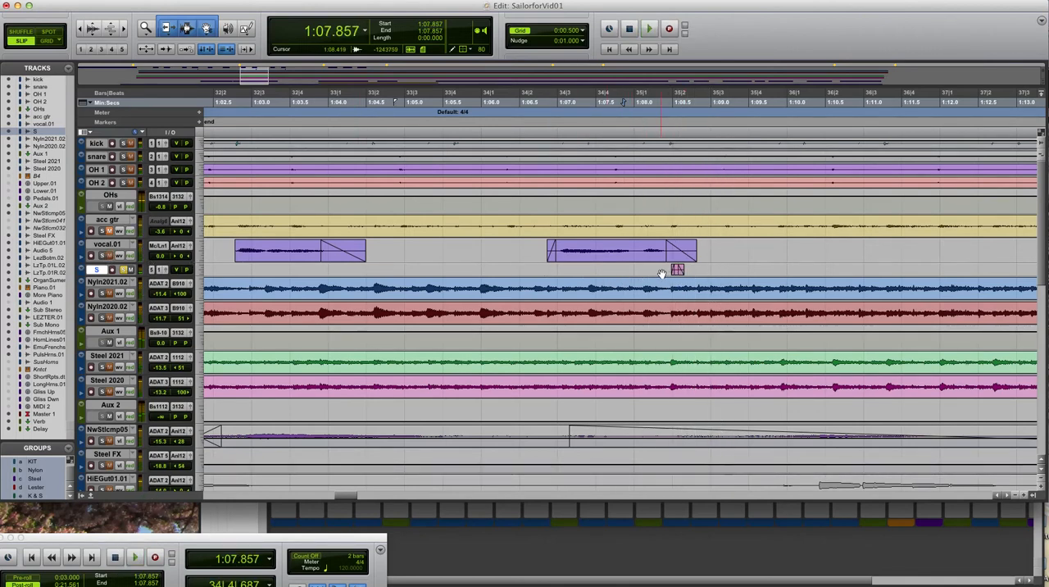
{"action": "key", "text": "space"}
{"action": "key", "text": "space"}
Play the soloed vocal.01 and S tracks together from 1:07.857 in a wider arrangement view
{"action": "key", "text": "r"}
{"action": "key", "text": "r"}
{"action": "key", "text": "r"}
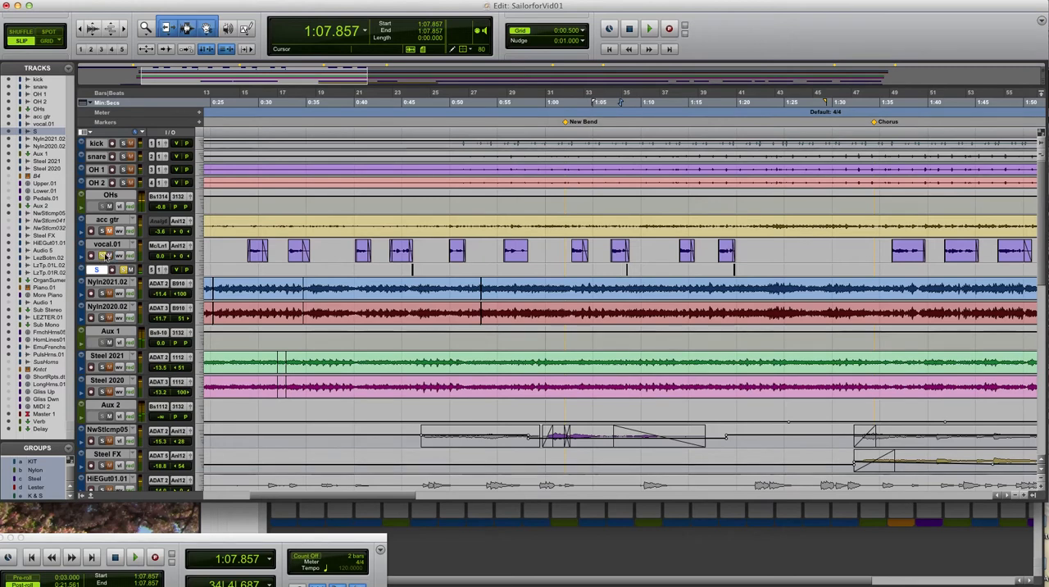
{"action": "key", "text": "space"}
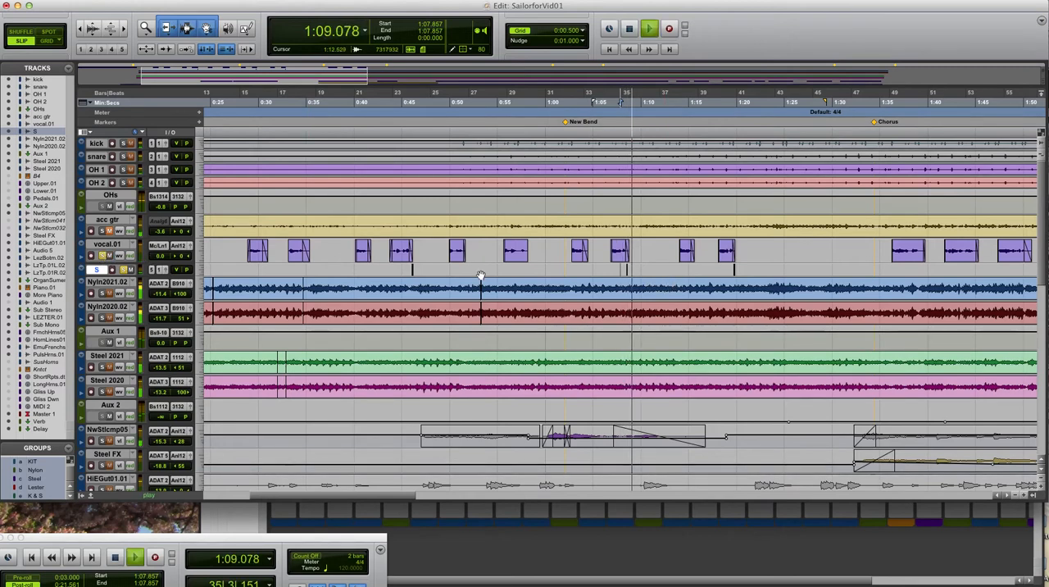
{"action": "key", "text": "space"}
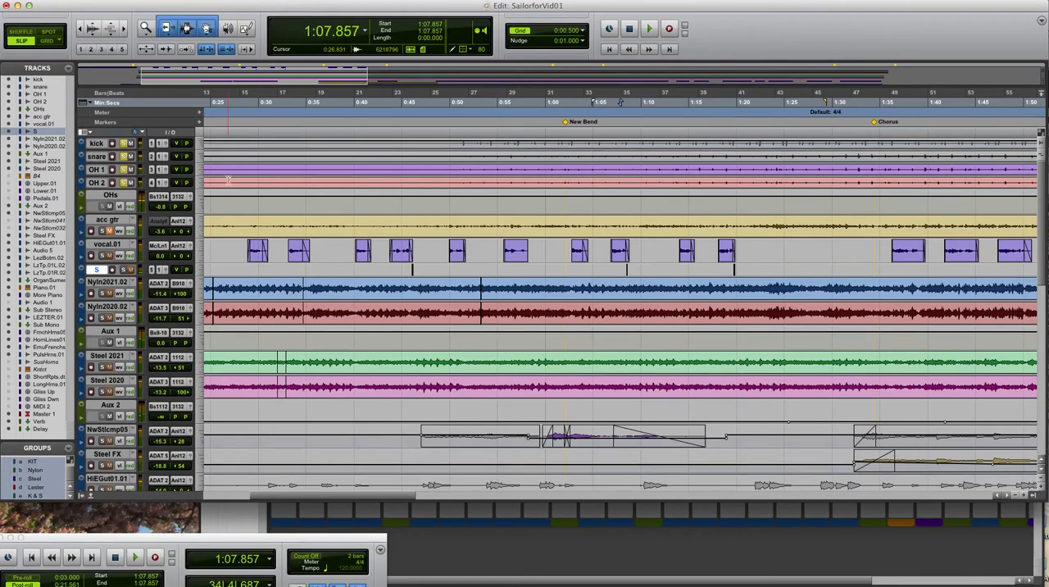
Play the soloed drum kit and nylon guitar tracks from 0:51.387
{"action": "left_click", "coordinate": [463, 204]}
{"action": "key", "text": "space"}
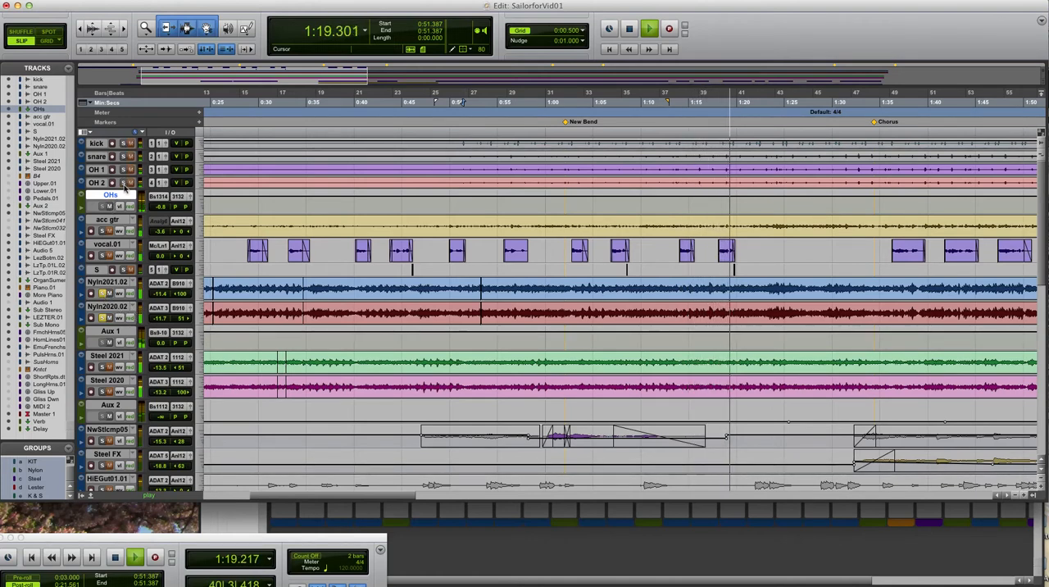
{"action": "key", "text": "space"}
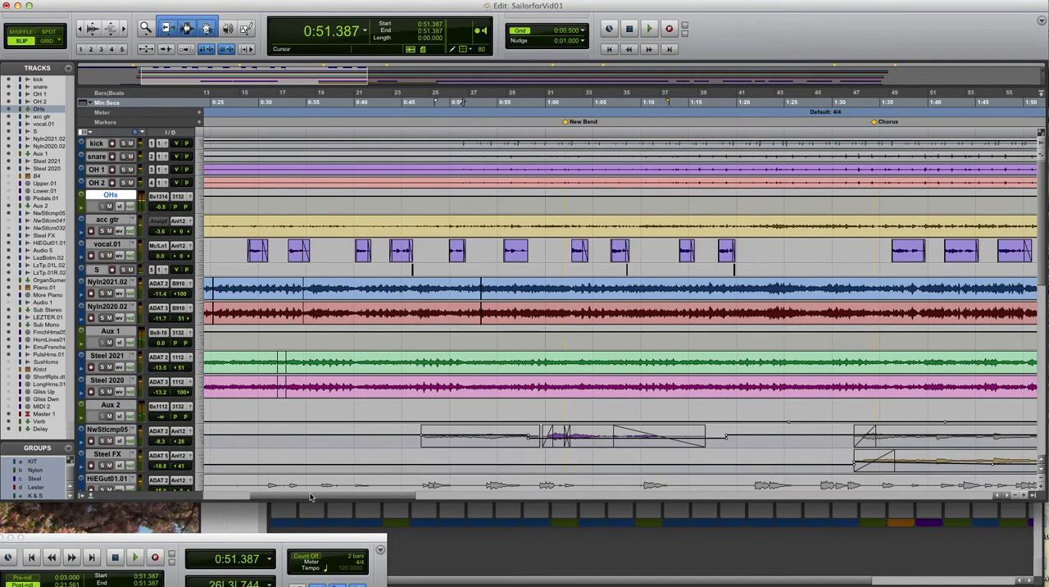
Play the session from the entry of the nylon guitar tracks at 0:23.058
{"action": "left_click_drag", "start_coordinate": [309, 497], "coordinate": [267, 497]}
{"action": "left_click", "coordinate": [401, 289]}
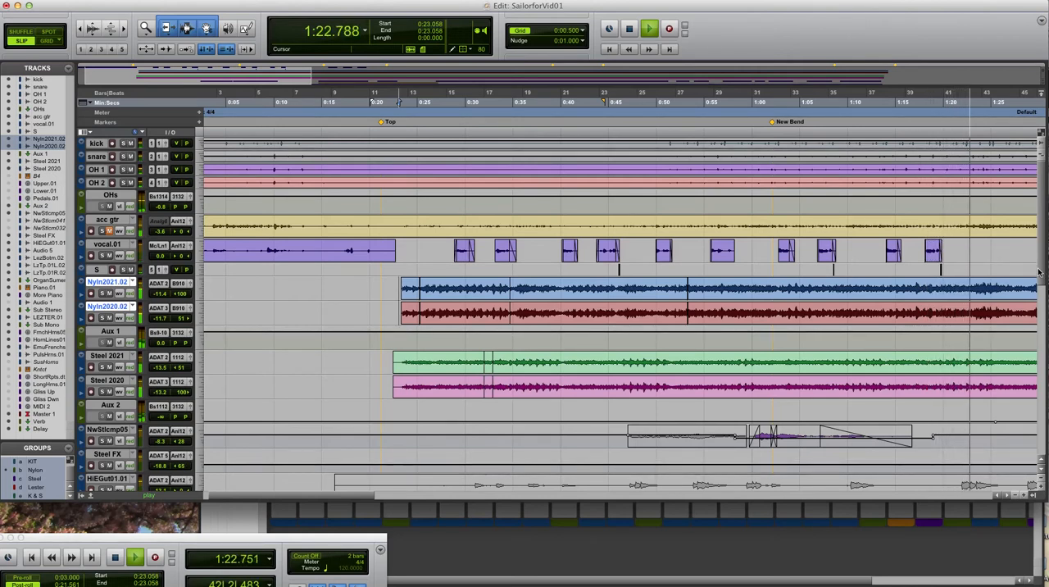
{"action": "key", "text": "space"}
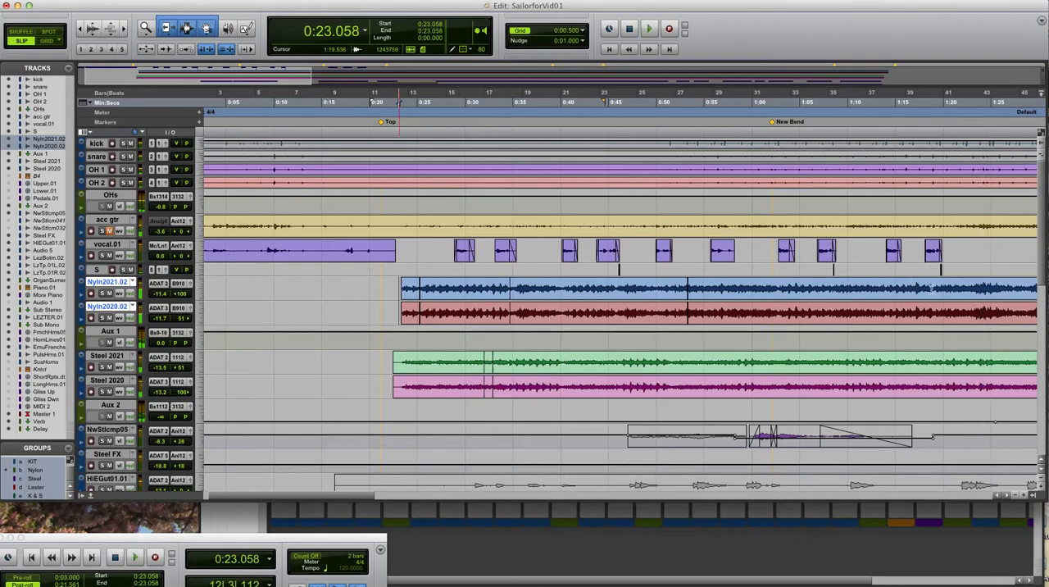
{"action": "key", "text": "super+["}
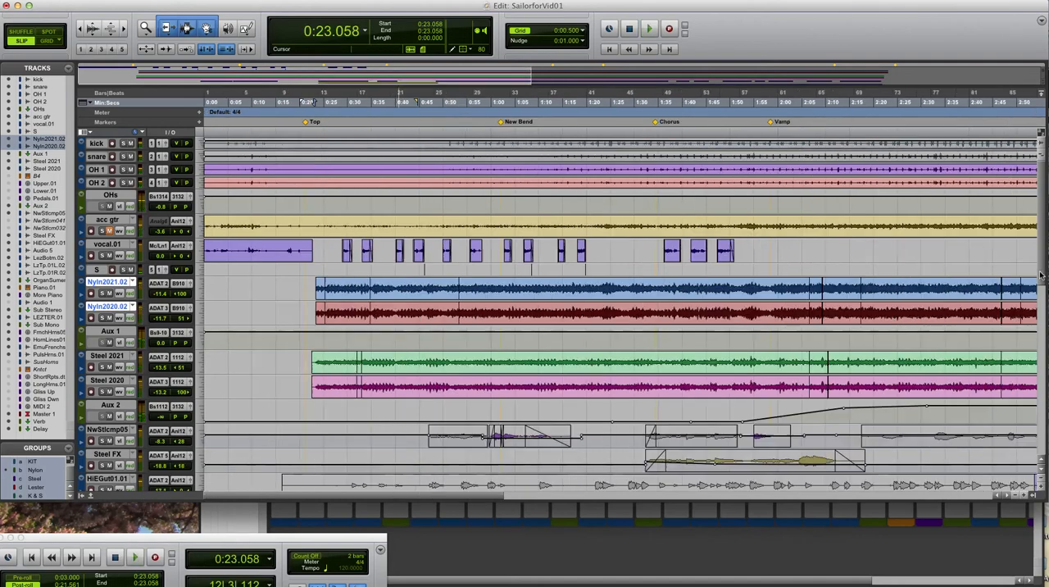
Play the LEZTER.01 track in solo from 2:27.814, with the whole song length and the tracks around Sub Stereo in view
{"action": "left_click_drag", "start_coordinate": [1040, 276], "coordinate": [1013, 350]}
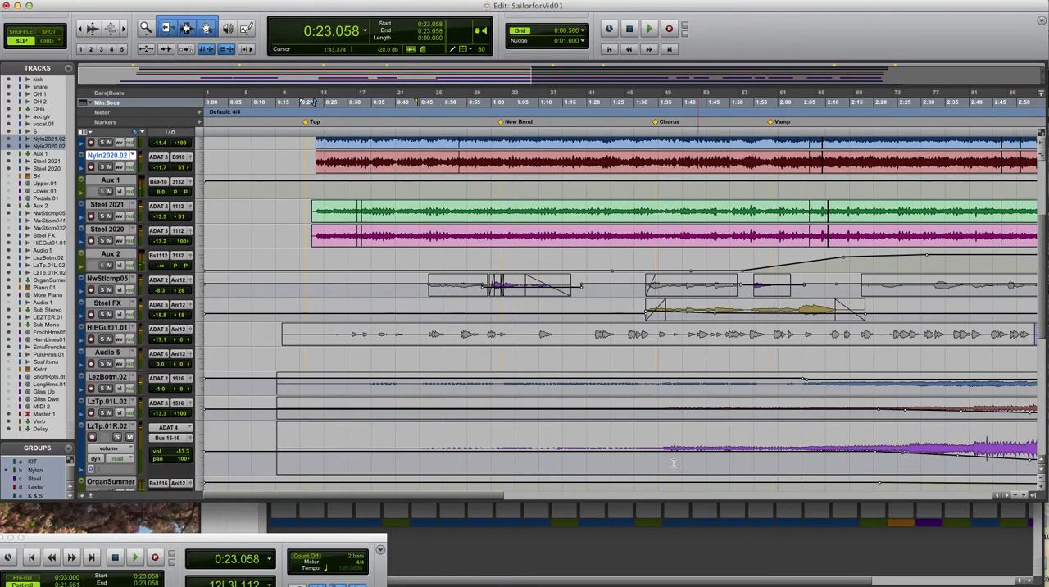
{"action": "left_click_drag", "start_coordinate": [464, 499], "coordinate": [511, 495]}
{"action": "key", "text": "super+bracketleft"}
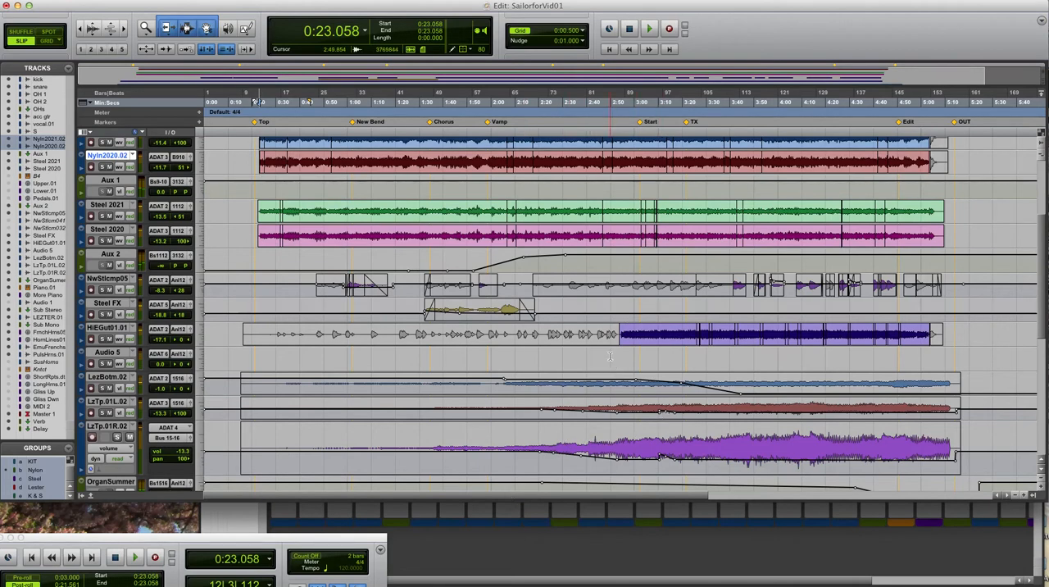
{"action": "left_click_drag", "start_coordinate": [1043, 320], "coordinate": [1040, 386]}
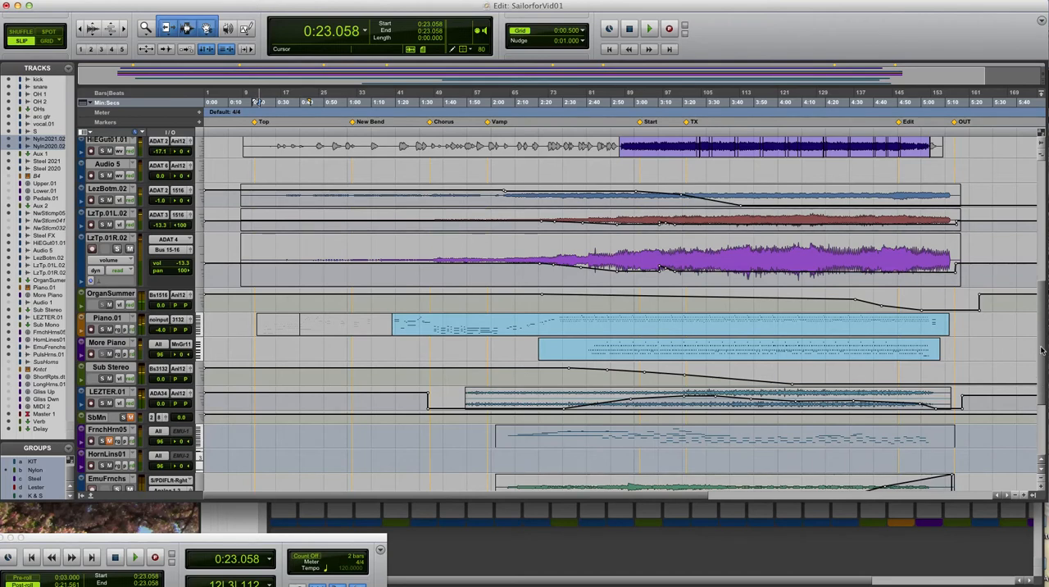
{"action": "left_click_drag", "start_coordinate": [1041, 351], "coordinate": [1041, 354]}
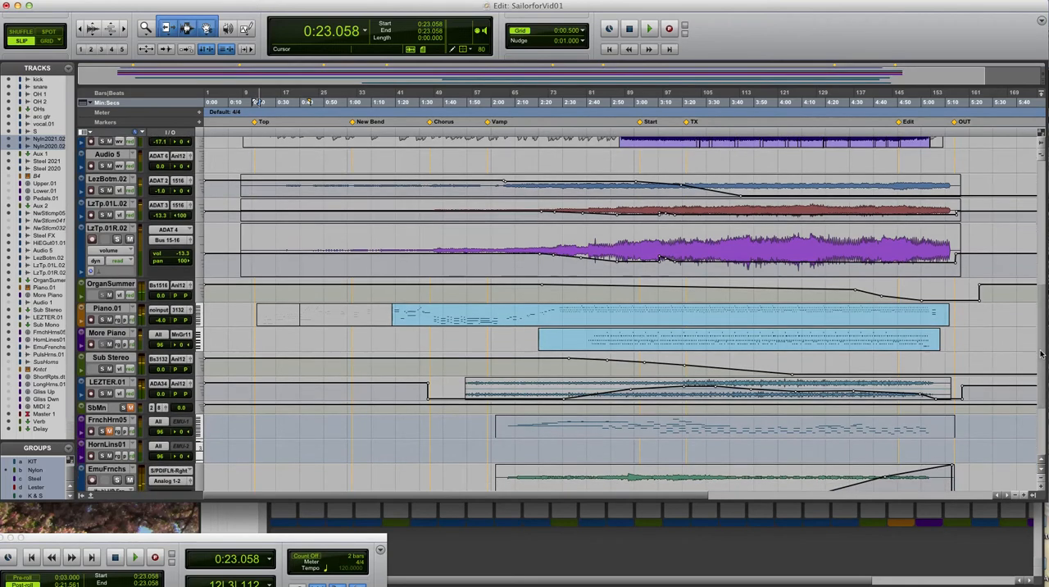
{"action": "left_click", "coordinate": [557, 368]}
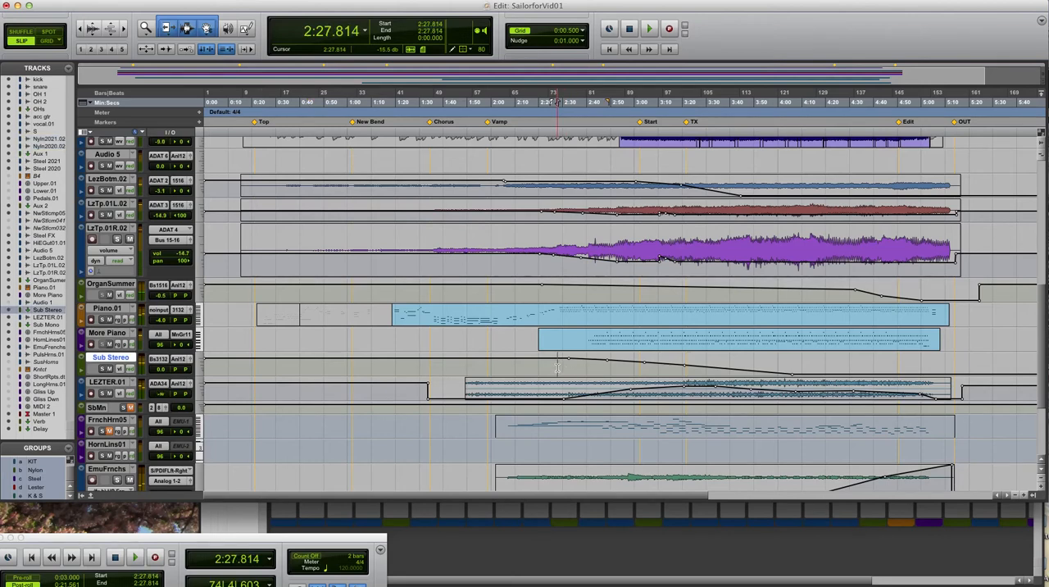
{"action": "key", "text": "space"}
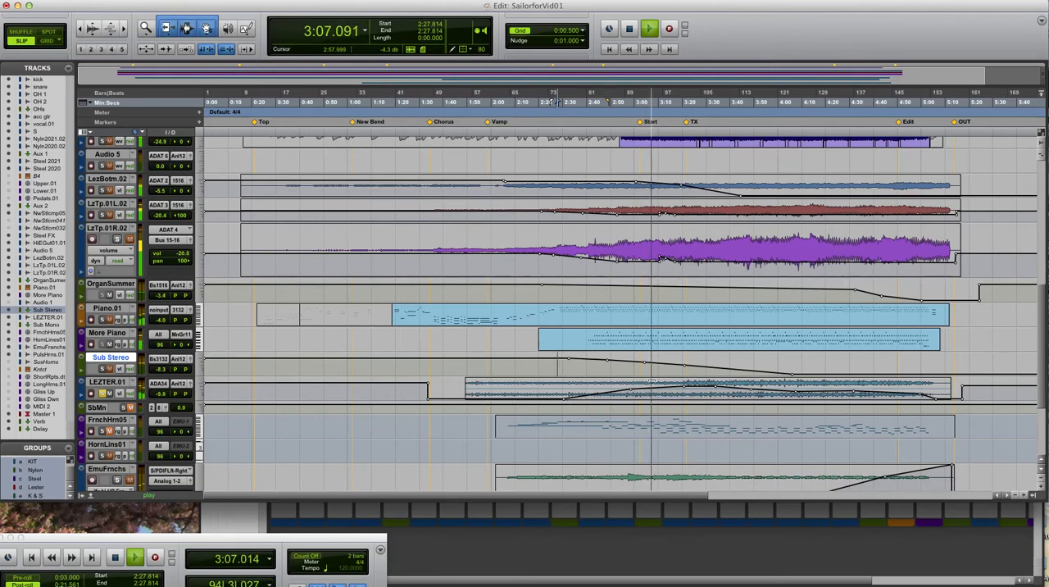
{"action": "key", "text": "space"}
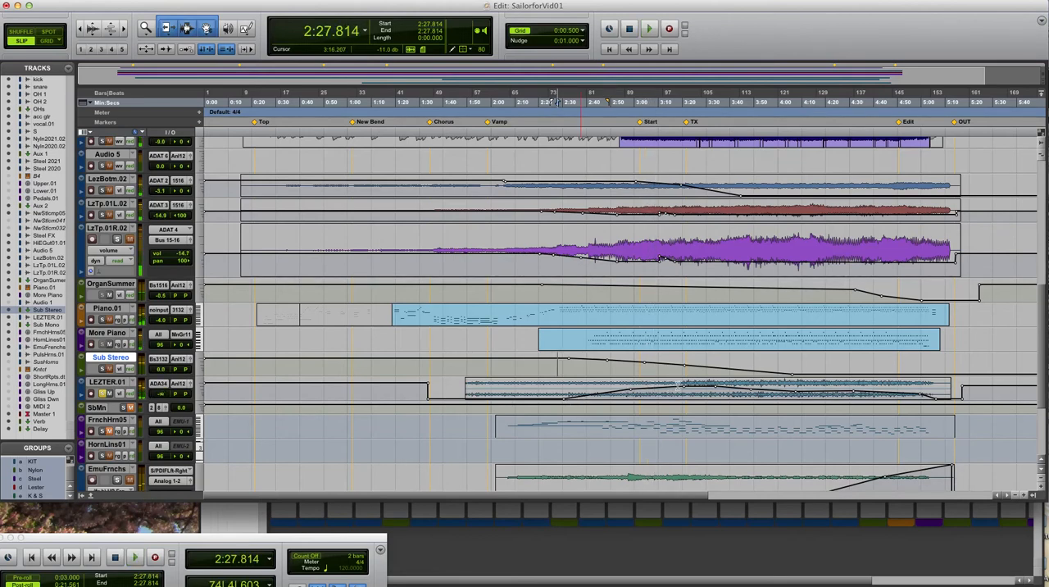
Audition the soloed LEZTER.01 track from 3:18.123, then stop playback
{"action": "left_click", "coordinate": [677, 384]}
{"action": "key", "text": "space"}
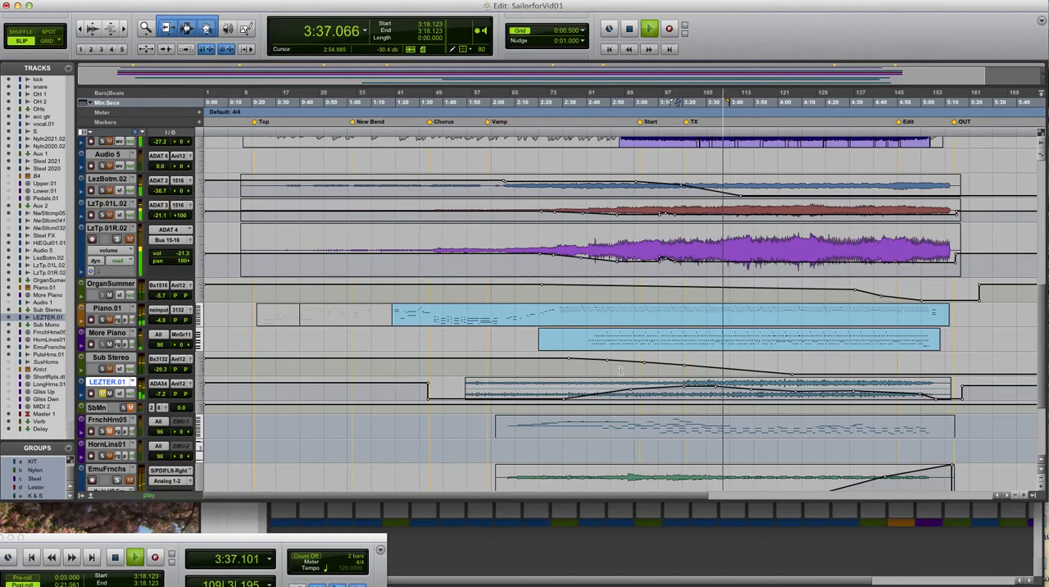
{"action": "key", "text": "space"}
Take LEZTER.01 out of solo and briefly play the mix from 3:15.248
{"action": "left_click", "coordinate": [110, 358]}
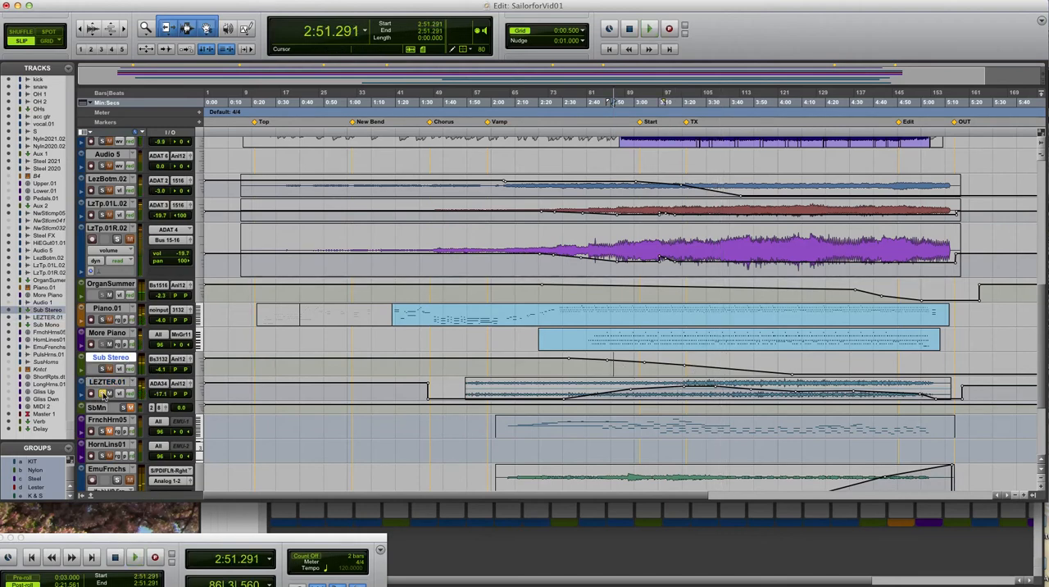
{"action": "key", "text": "space"}
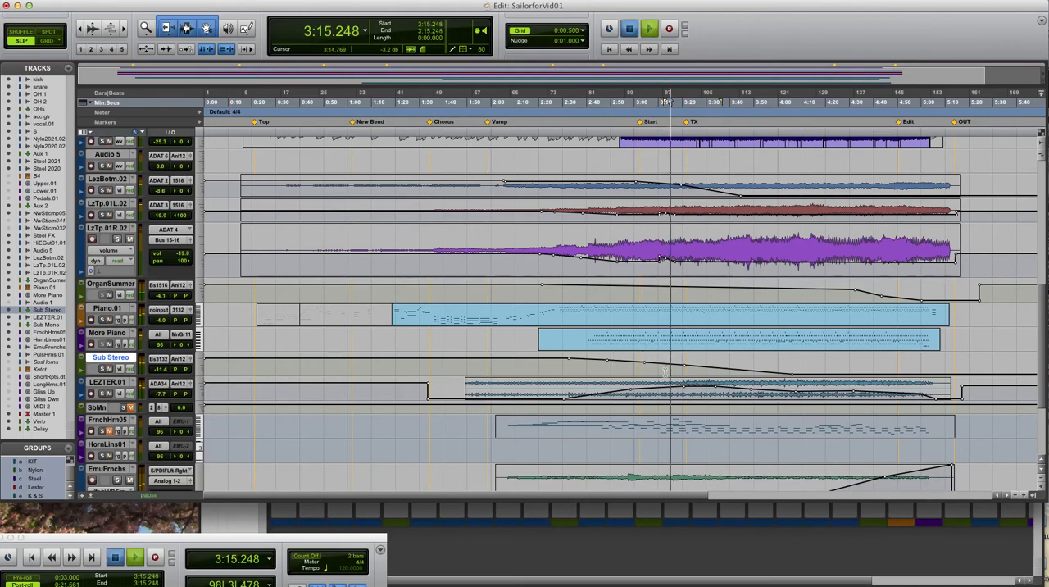
{"action": "key", "text": "space"}
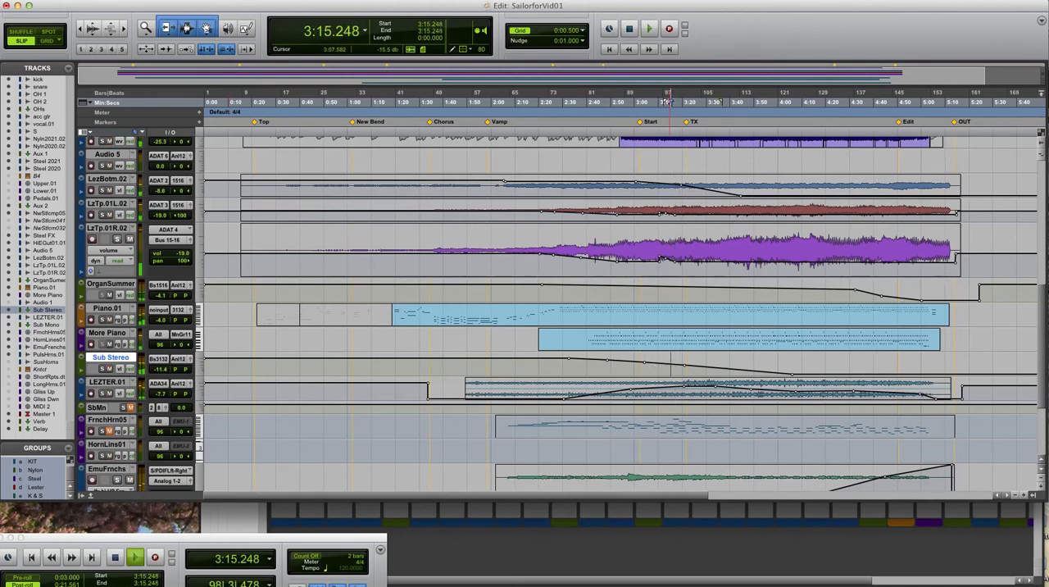
Play the mix with the horn tracks in view, starting from 3:15.248 and again from 3:07.103
{"action": "scroll", "coordinate": [668, 102], "scroll_direction": "down", "scroll_amount": 5}
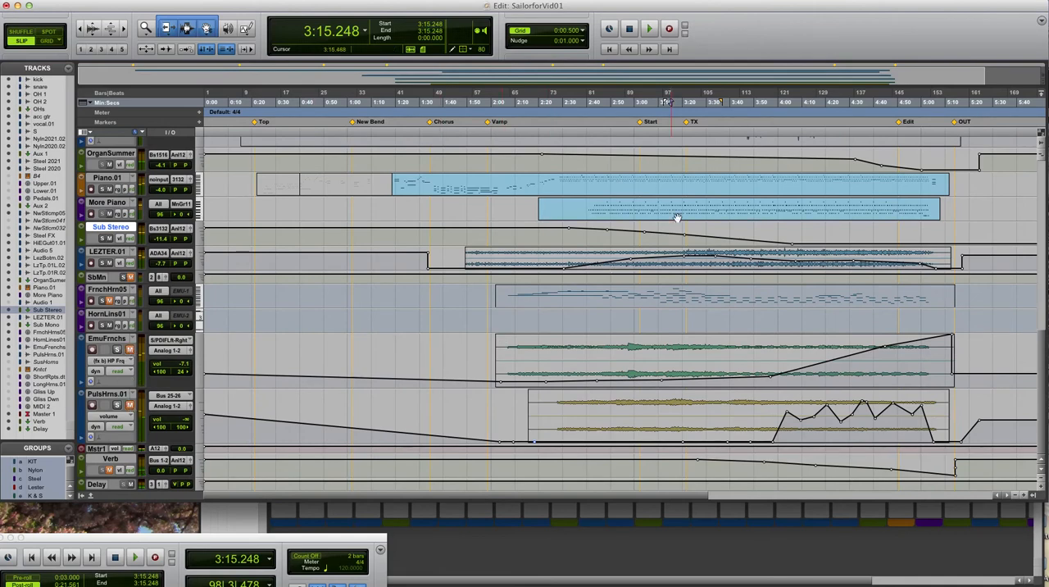
{"action": "key", "text": "space"}
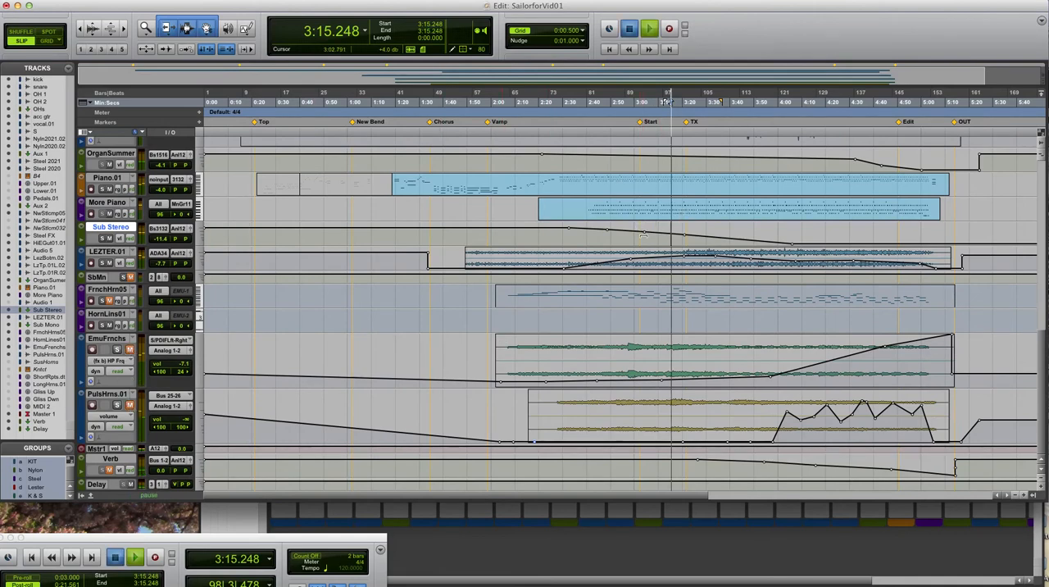
{"action": "key", "text": "space"}
{"action": "key", "text": "space"}
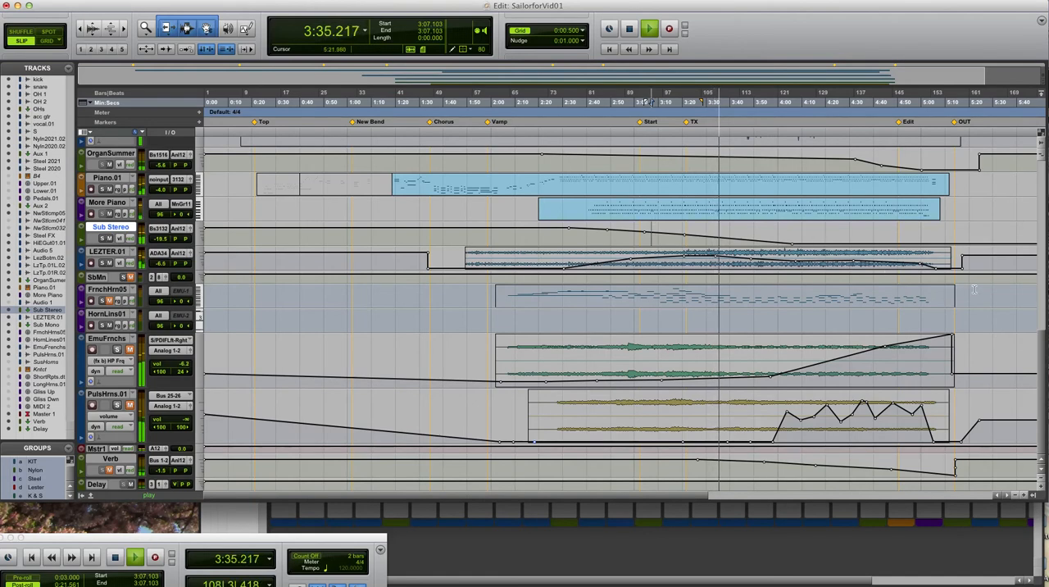
Examine the guitar, organ, piano and horn tracks and their volume automation while the mix plays, then stop playback
{"action": "left_click_drag", "start_coordinate": [1043, 351], "coordinate": [1029, 276]}
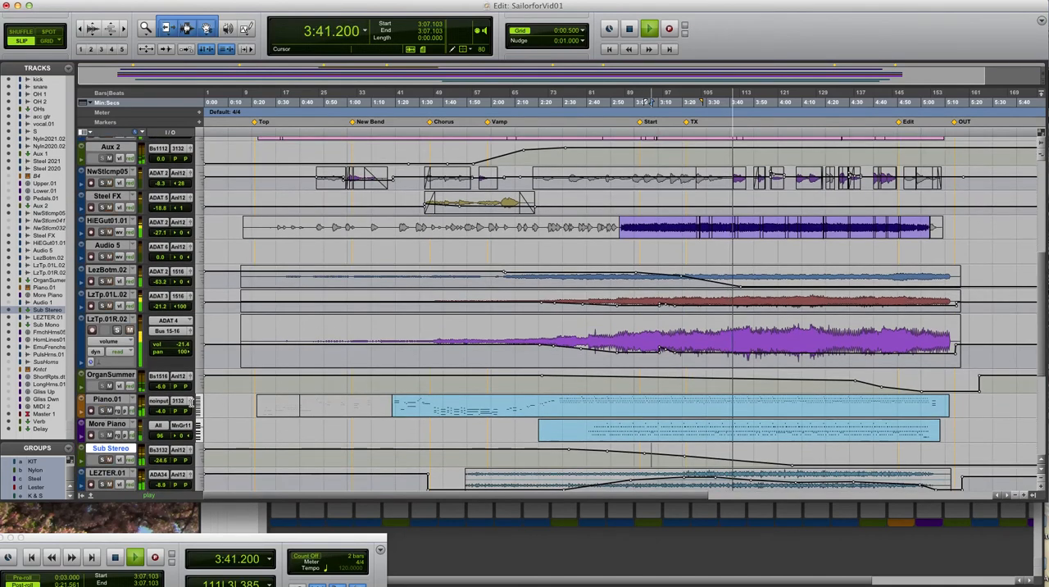
{"action": "left_click_drag", "start_coordinate": [1042, 326], "coordinate": [1043, 313]}
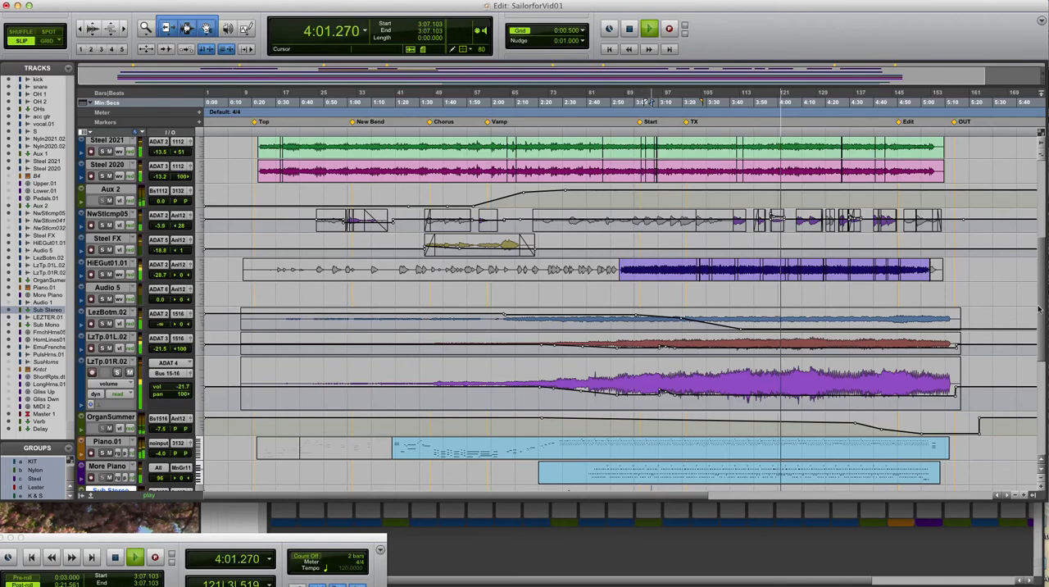
{"action": "left_click_drag", "start_coordinate": [1043, 309], "coordinate": [1043, 399]}
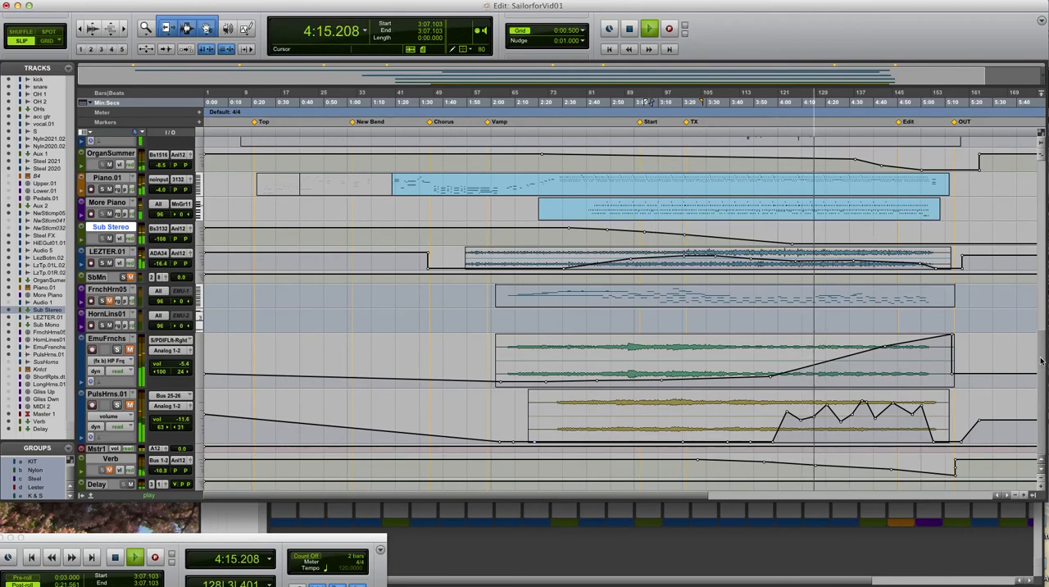
{"action": "left_click_drag", "start_coordinate": [1041, 365], "coordinate": [1040, 256]}
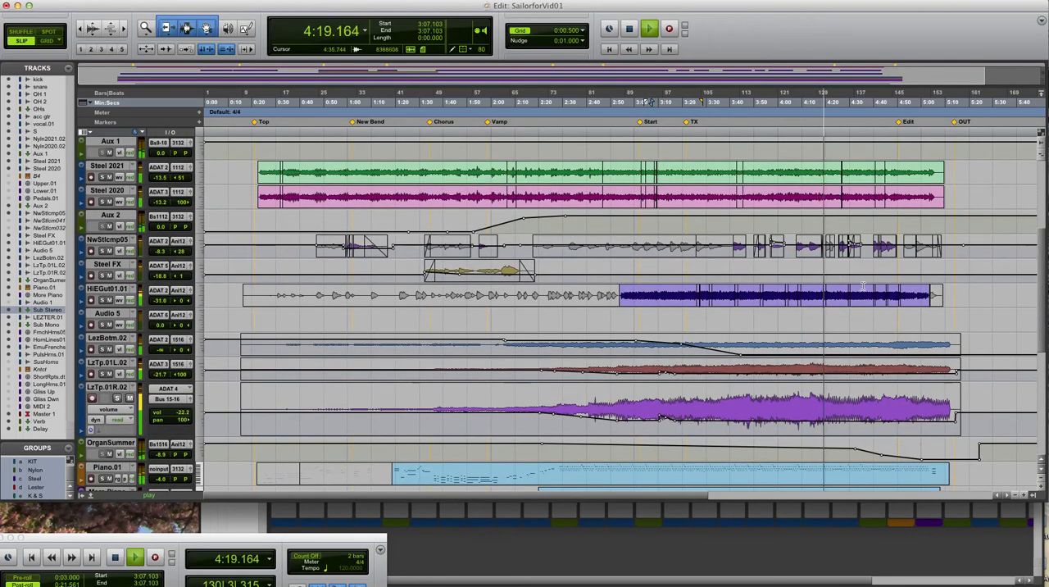
{"action": "key", "text": "space"}
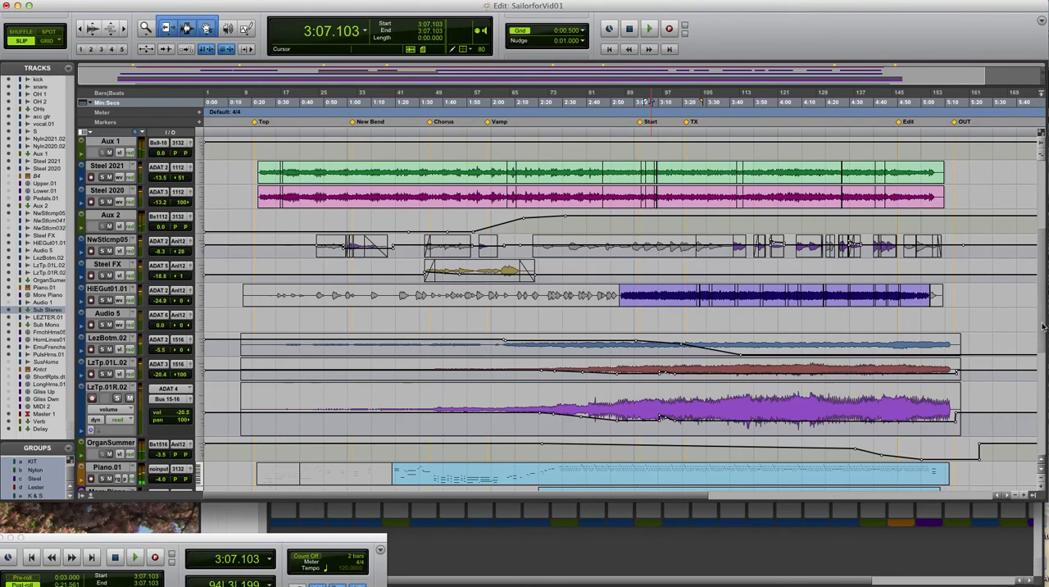
Play the soloed PulsHrns.01 track from 3:56.215, where its volume automation rises
{"action": "scroll", "coordinate": [907, 381], "scroll_direction": "down", "scroll_amount": 10}
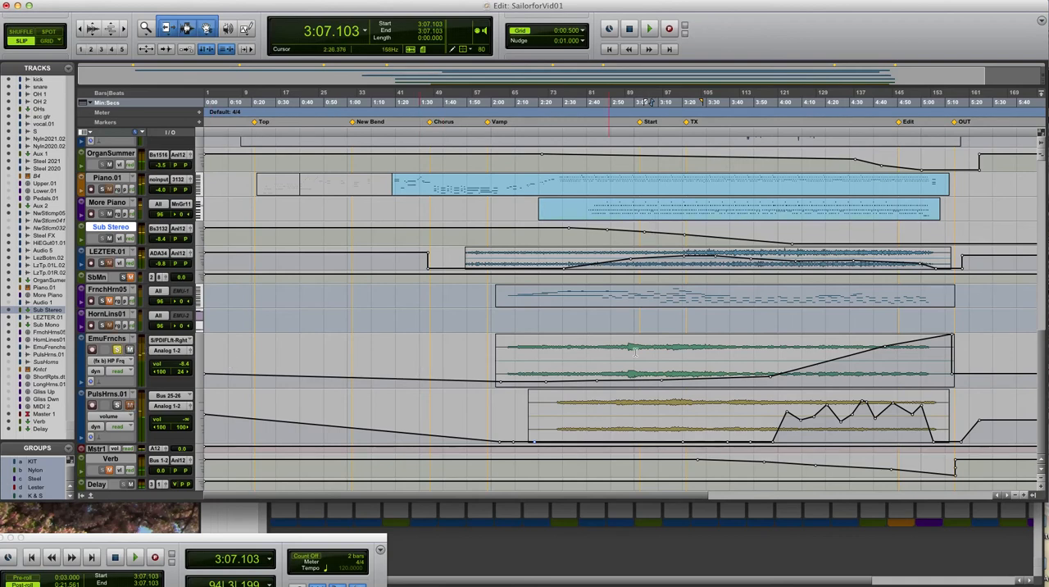
{"action": "left_click", "coordinate": [771, 361]}
{"action": "key", "text": "space"}
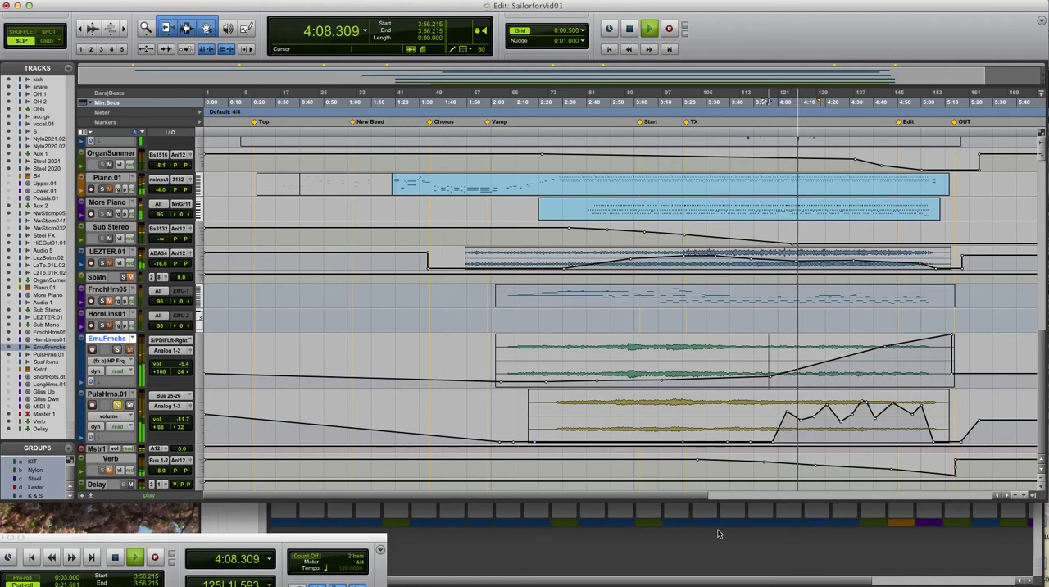
Solo the EmuFrnchs channel alongside PulsHrns.01 in the Mix window during playback
{"action": "key", "text": "super+equal"}
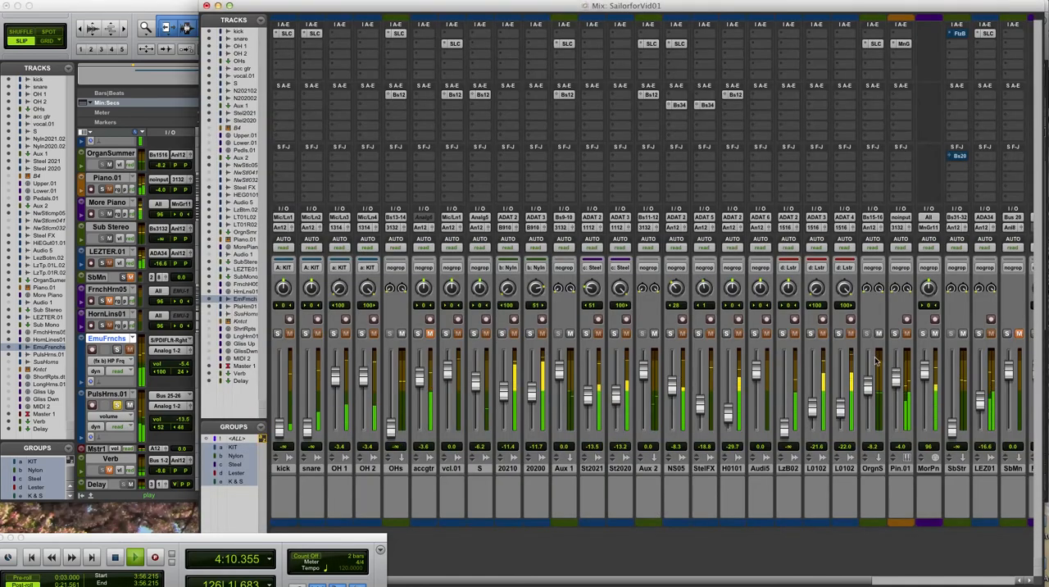
{"action": "scroll", "coordinate": [836, 541], "scroll_direction": "right", "scroll_amount": 5}
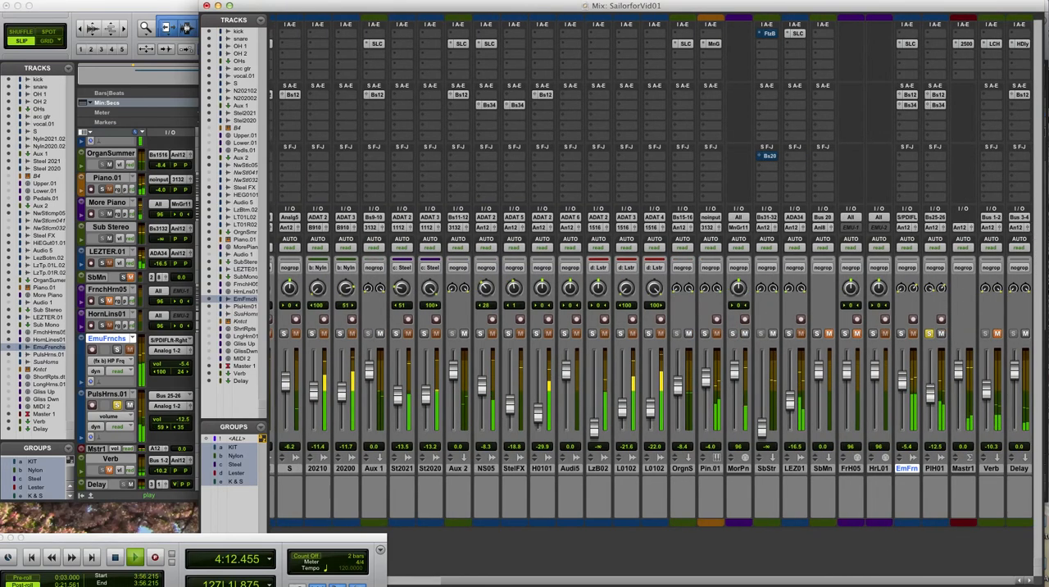
{"action": "left_click", "coordinate": [901, 334]}
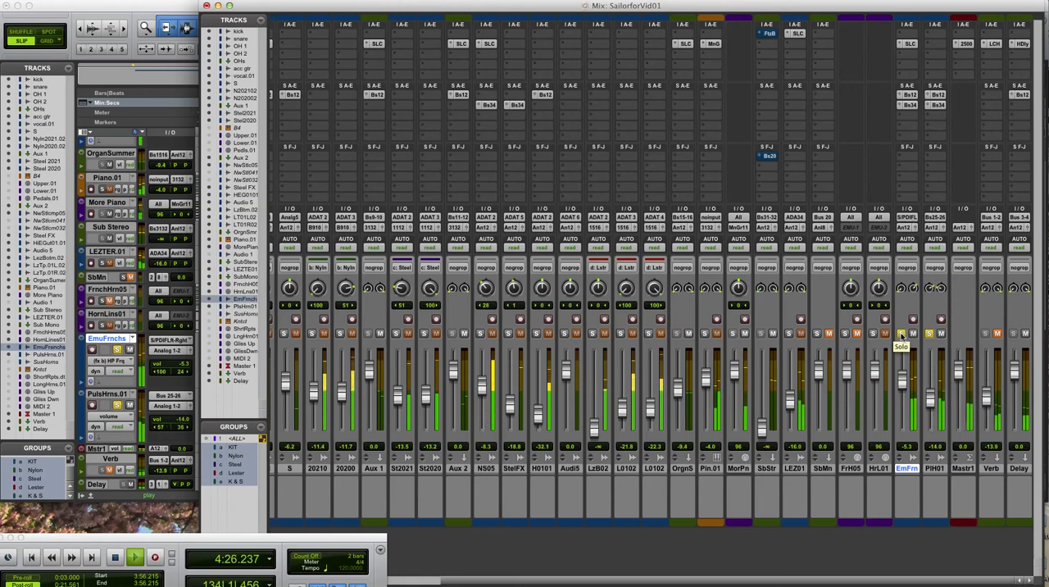
Return to the Edit window and take both PulsHrns.01 and EmuFrnchs out of solo
{"action": "left_click", "coordinate": [188, 7]}
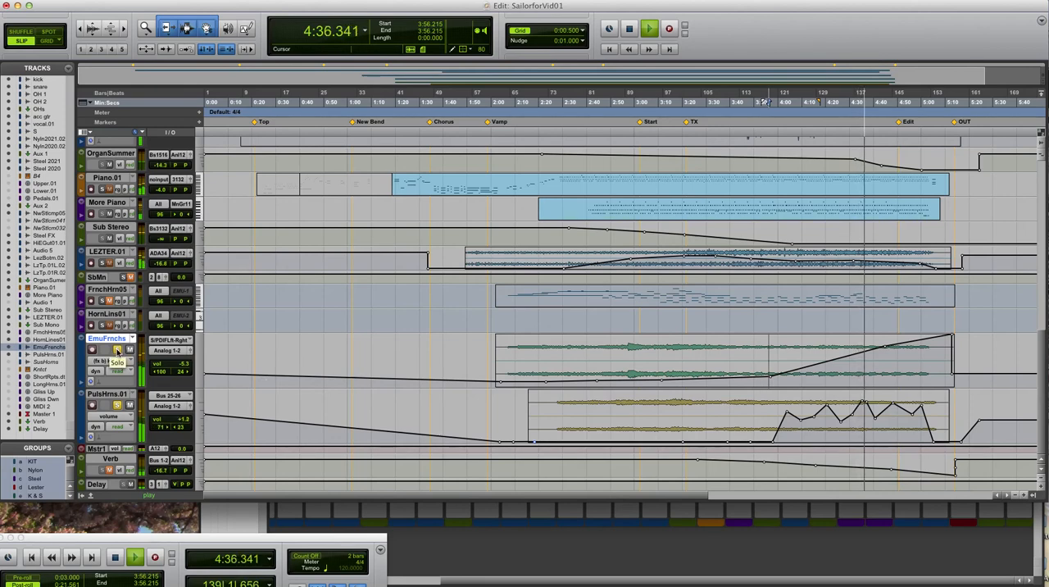
{"action": "left_click", "coordinate": [116, 407]}
{"action": "left_click", "coordinate": [116, 351]}
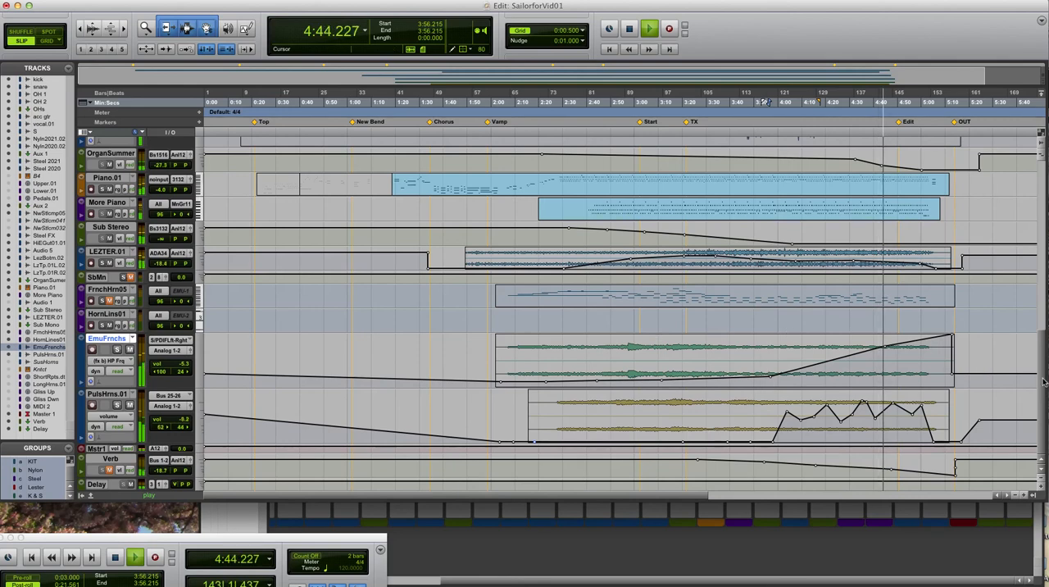
Look over the guitar, organ and piano tracks and the Mix window faders while the full mix plays toward the ending
{"action": "left_click_drag", "start_coordinate": [1044, 382], "coordinate": [1044, 306]}
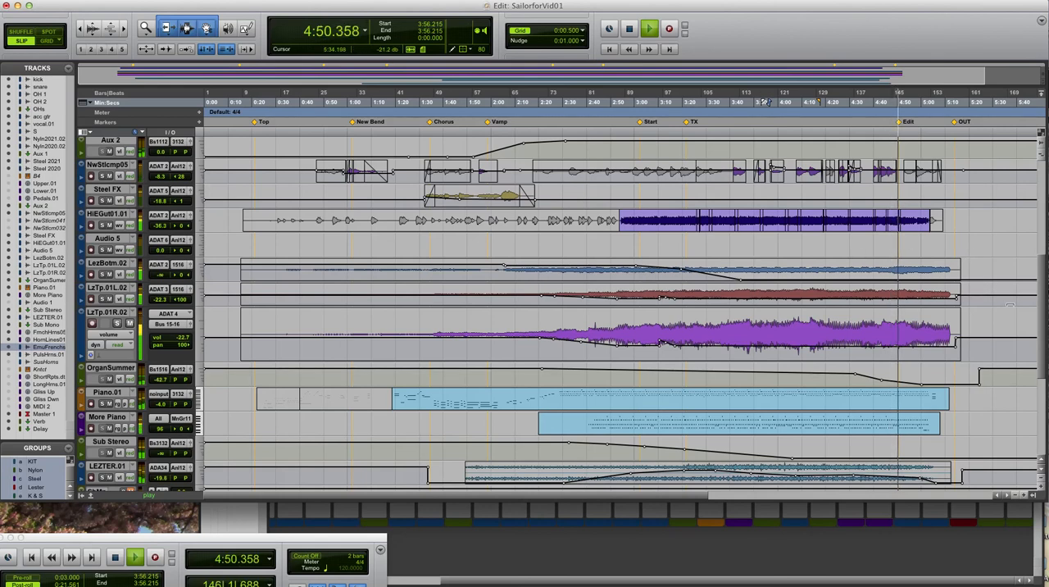
{"action": "key", "text": "super+equal"}
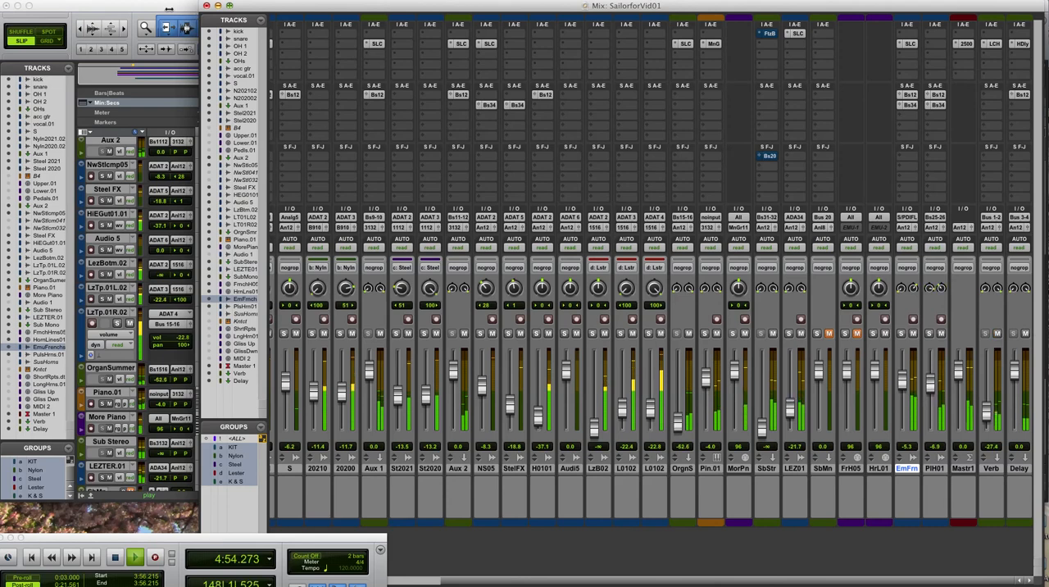
{"action": "key", "text": "super+equal"}
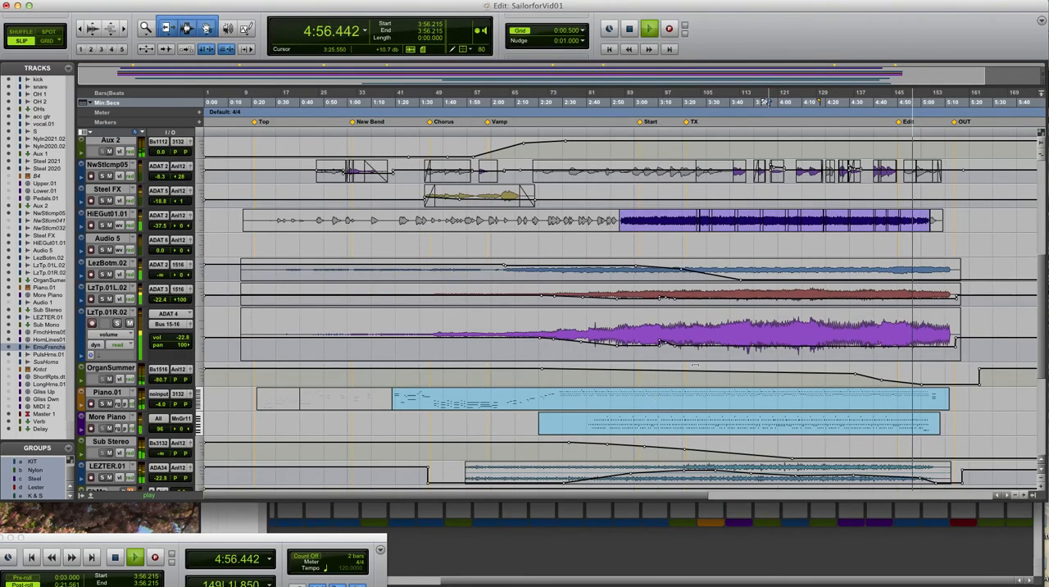